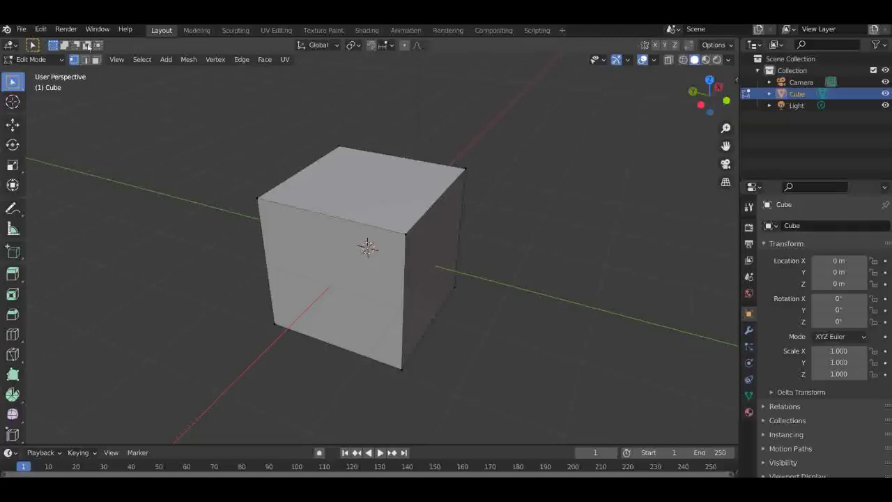
Step: Switch the cube from Edit Mode to Object Mode and deselect it
{"action": "left_click", "coordinate": [32, 59]}
{"action": "left_click", "coordinate": [35, 72]}
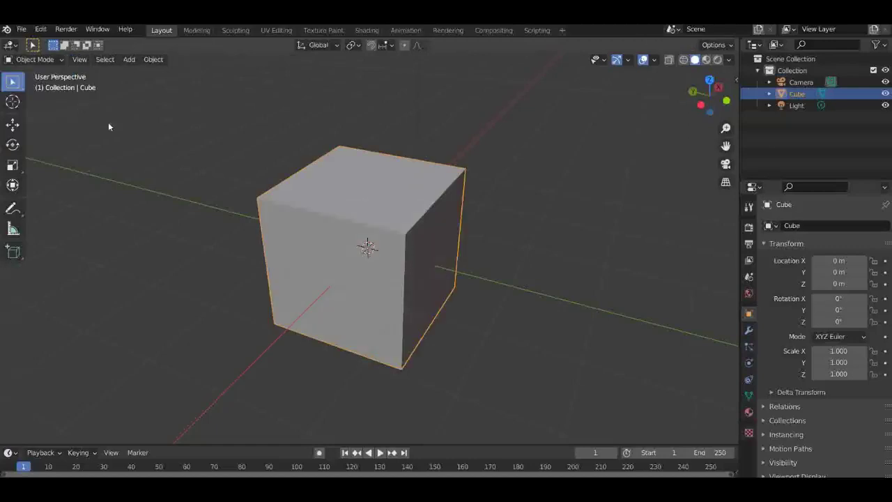
{"action": "left_click", "coordinate": [478, 211]}
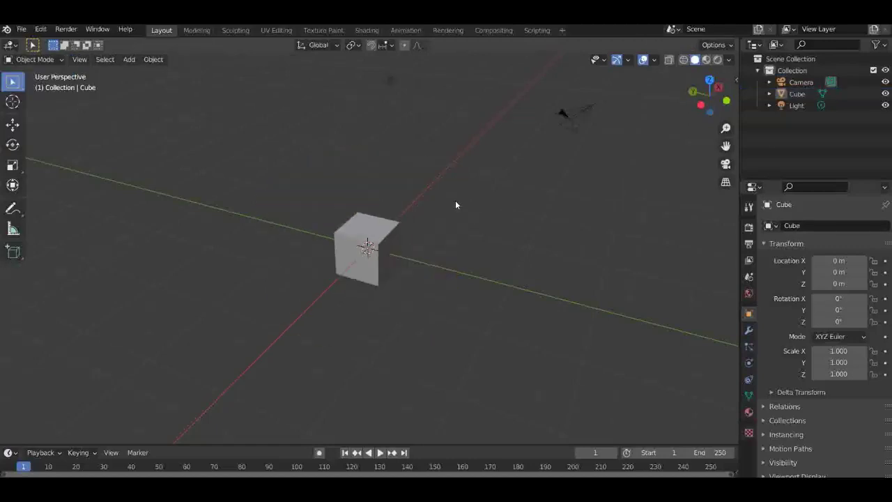
{"action": "scroll", "coordinate": [453, 200], "scroll_direction": "up", "scroll_amount": 3}
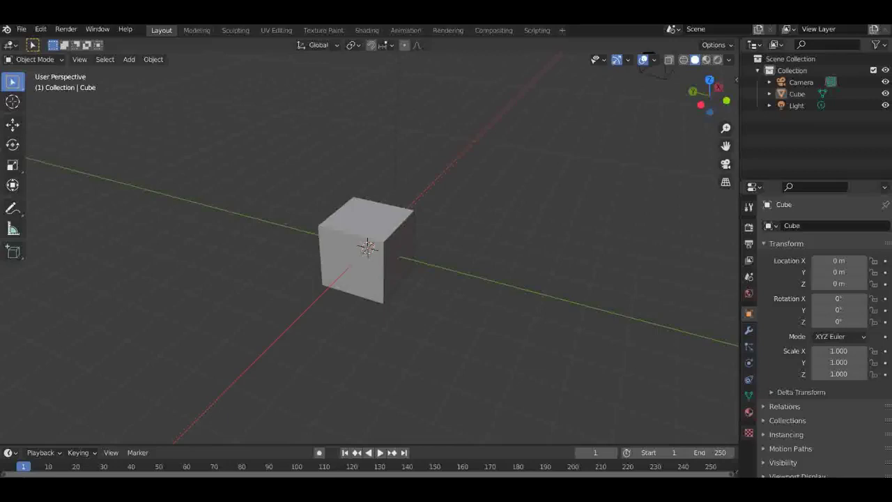
Step: Enter Edit Mode on the cube and look through the available mesh editing tools
{"action": "left_click", "coordinate": [30, 59]}
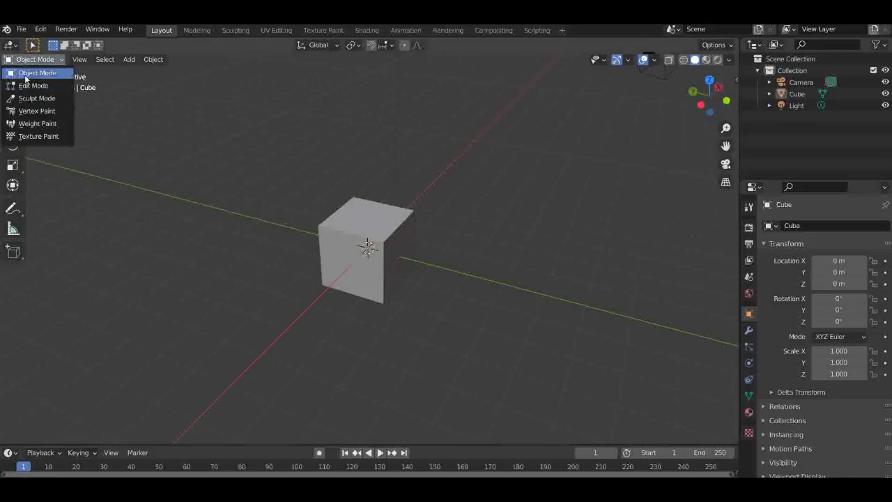
{"action": "left_click", "coordinate": [27, 86]}
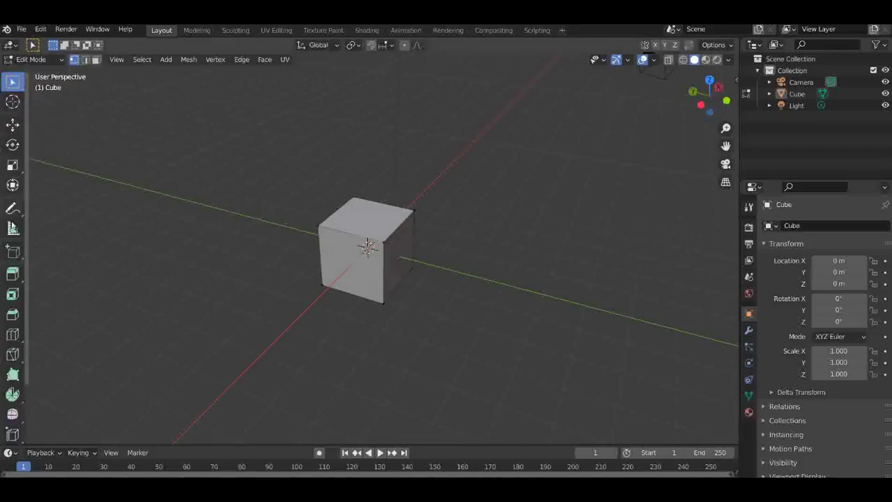
{"action": "scroll", "coordinate": [13, 209], "scroll_direction": "down", "scroll_amount": 3}
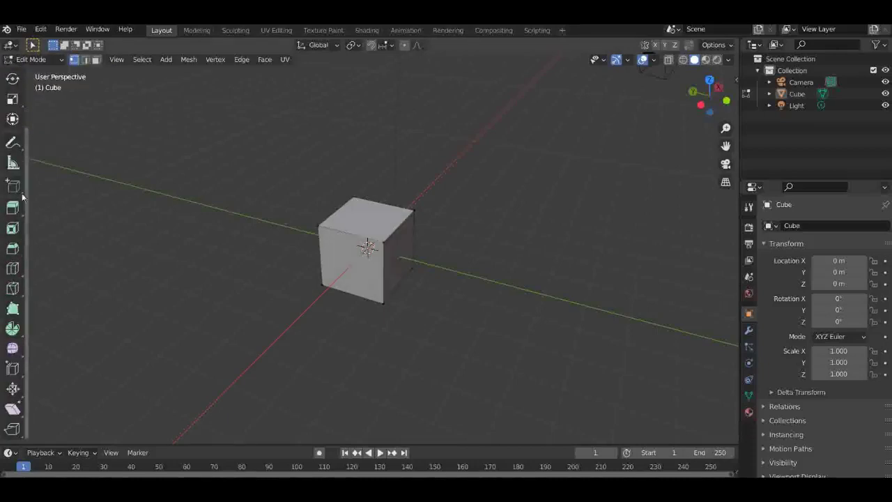
{"action": "scroll", "coordinate": [21, 197], "scroll_direction": "up", "scroll_amount": 3}
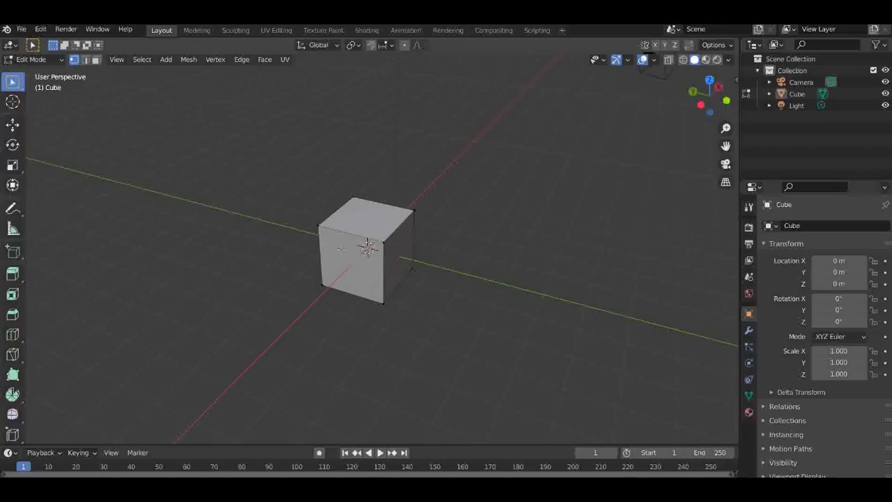
Step: Return to Object Mode and delete the default cube
{"action": "key", "text": "Tab"}
{"action": "left_click", "coordinate": [364, 254]}
{"action": "right_click", "coordinate": [364, 253]}
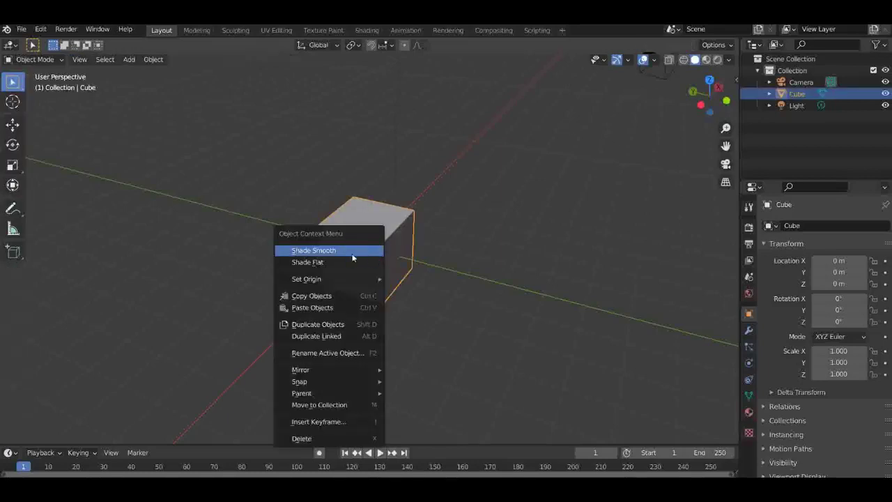
{"action": "key", "text": "x"}
{"action": "left_click", "coordinate": [381, 242]}
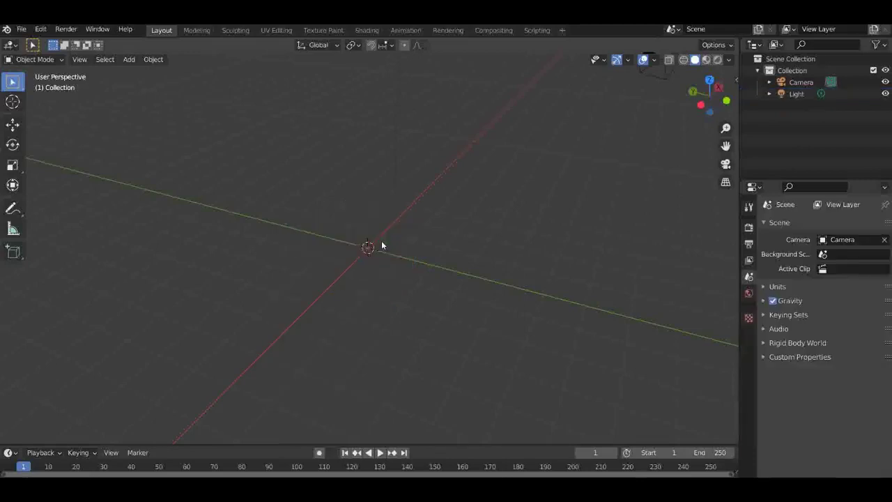
Step: Add an ico sphere mesh at the origin and set its subdivisions to 5
{"action": "key", "text": "shift+a"}
{"action": "mouse_move", "coordinate": [376, 245]}
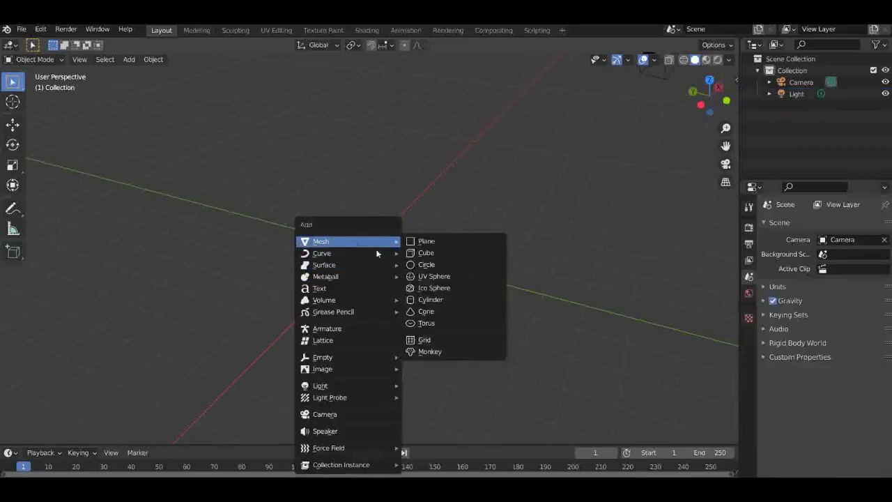
{"action": "left_click", "coordinate": [432, 288]}
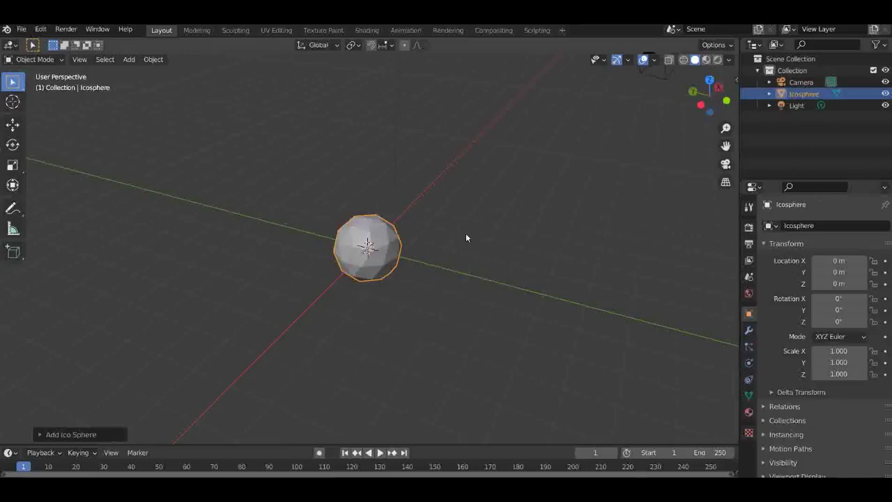
{"action": "scroll", "coordinate": [464, 234], "scroll_direction": "up", "scroll_amount": 5}
{"action": "left_click", "coordinate": [90, 434]}
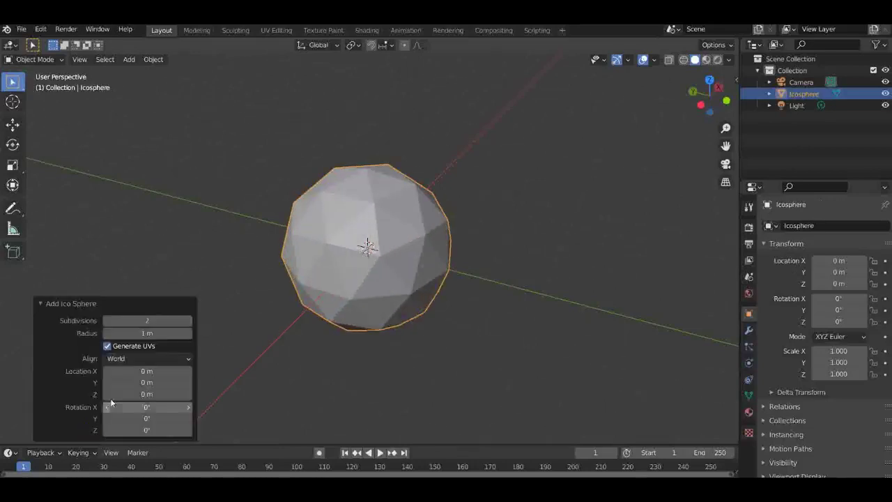
{"action": "left_click_drag", "start_coordinate": [144, 320], "coordinate": [173, 320]}
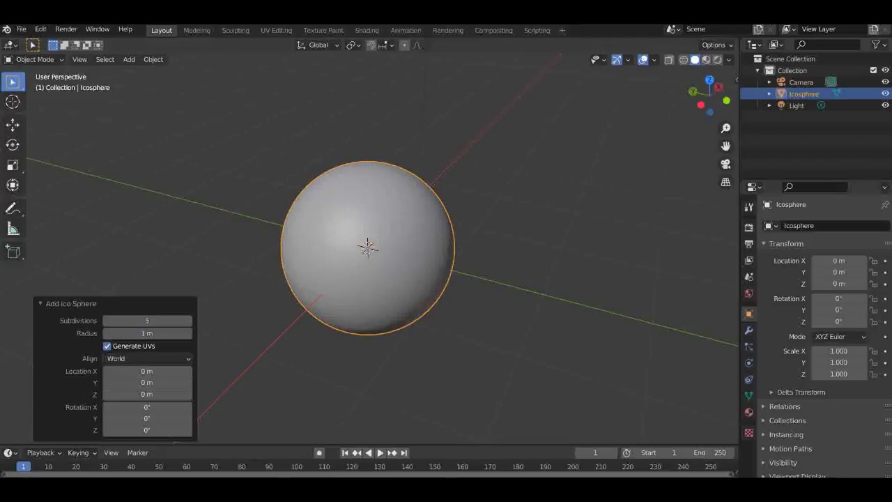
Step: Enter Edit Mode on the ico sphere and set up the freehand Annotate tool in the left orthographic view
{"action": "left_click", "coordinate": [56, 59]}
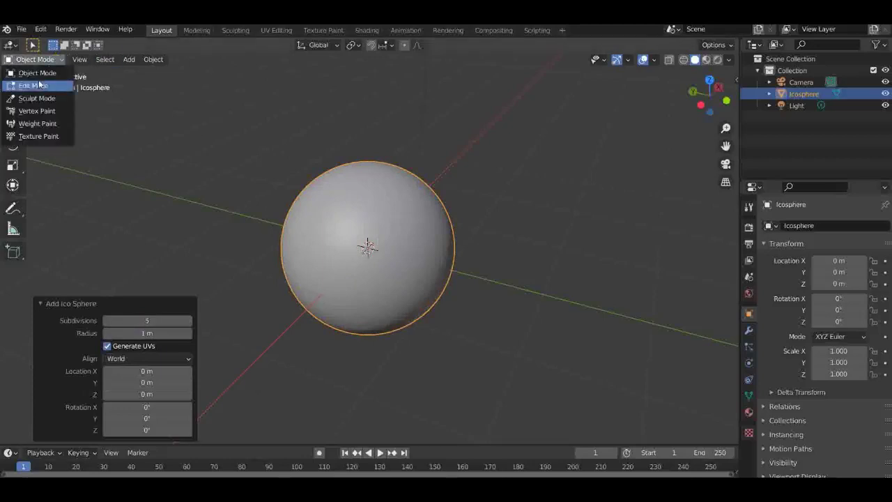
{"action": "left_click", "coordinate": [33, 85]}
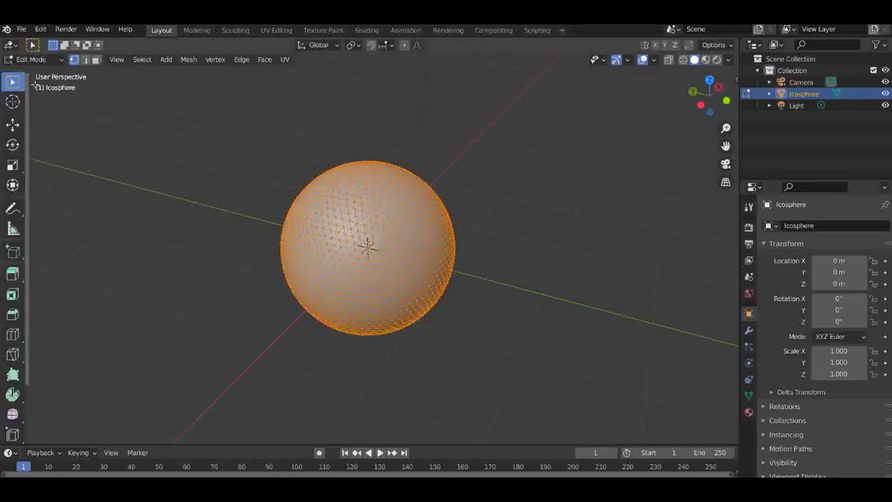
{"action": "left_click", "coordinate": [18, 210]}
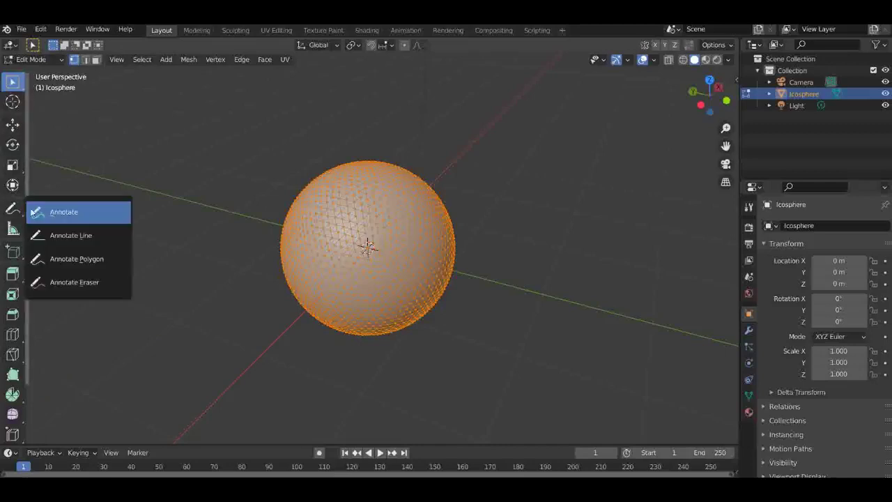
{"action": "left_click", "coordinate": [39, 212]}
{"action": "left_click", "coordinate": [717, 87]}
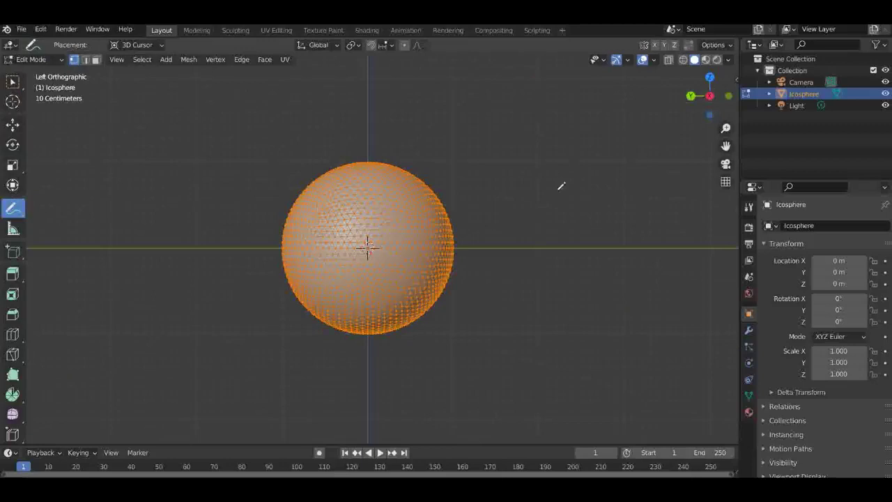
{"action": "left_click", "coordinate": [552, 201]}
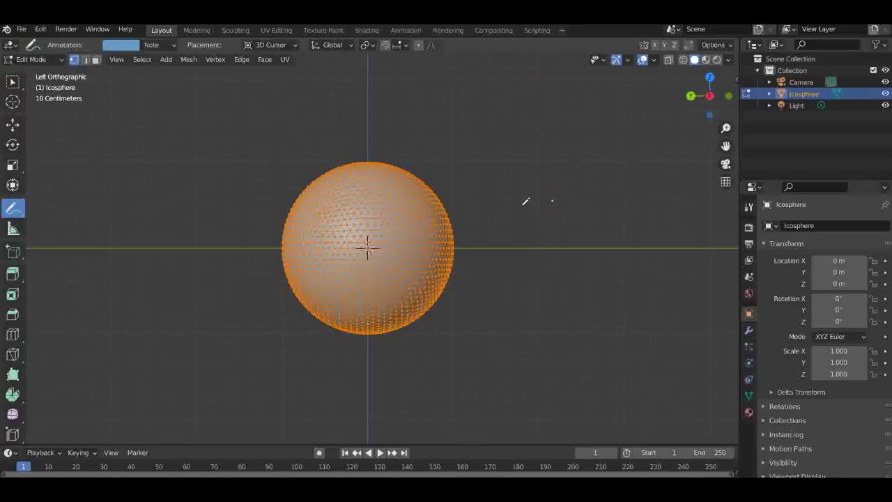
{"action": "key", "text": "ctrl+x"}
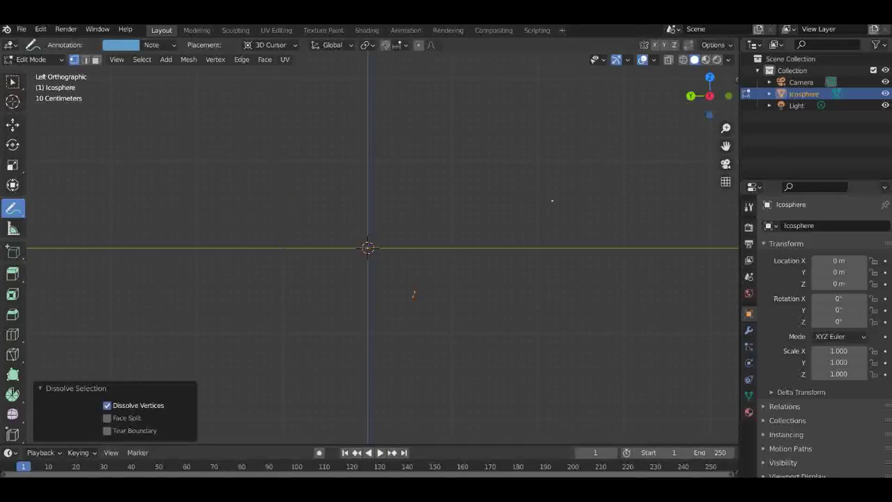
{"action": "key", "text": "ctrl+z"}
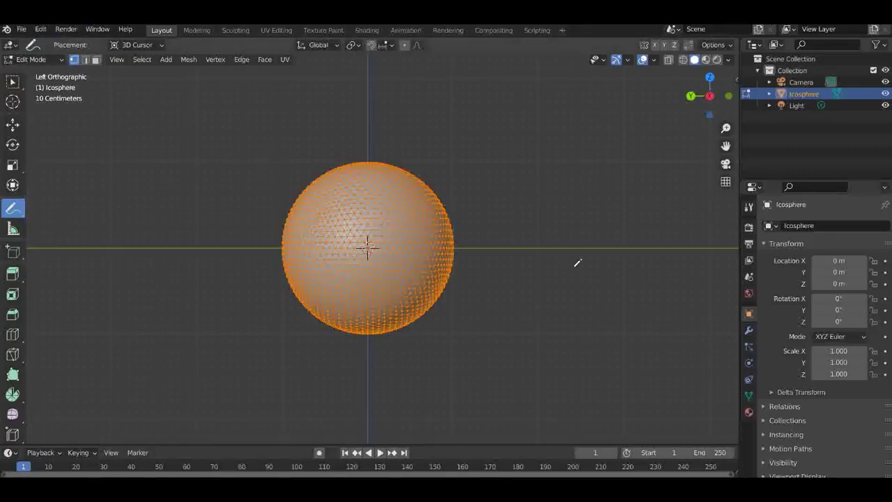
{"action": "left_click", "coordinate": [39, 29]}
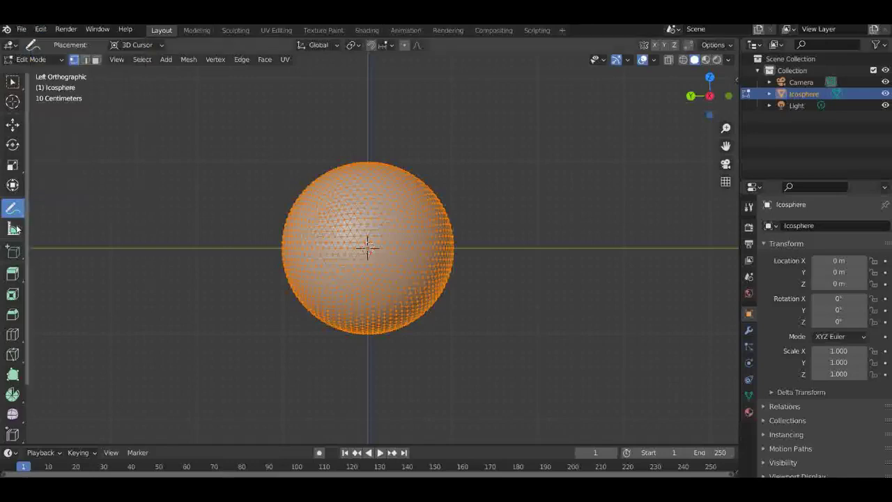
Step: In Object Mode, draw three straight annotation lines crossing the sphere's centre with Annotate Line: one horizontal and two diagonal
{"action": "left_click", "coordinate": [50, 60]}
{"action": "left_click", "coordinate": [49, 73]}
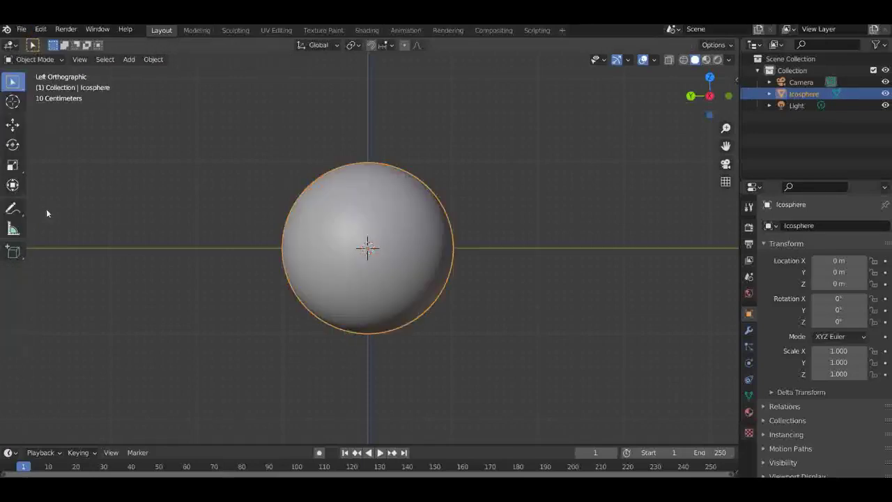
{"action": "left_click", "coordinate": [13, 208]}
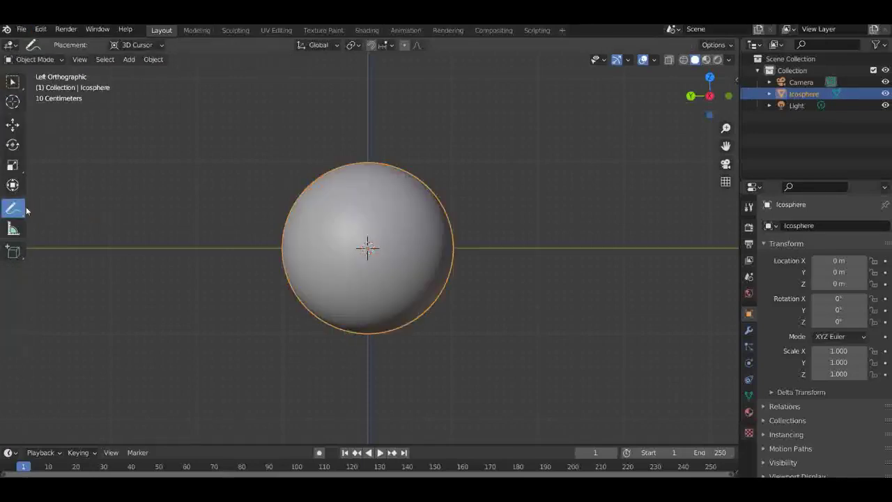
{"action": "left_click_drag", "start_coordinate": [26, 210], "coordinate": [50, 234]}
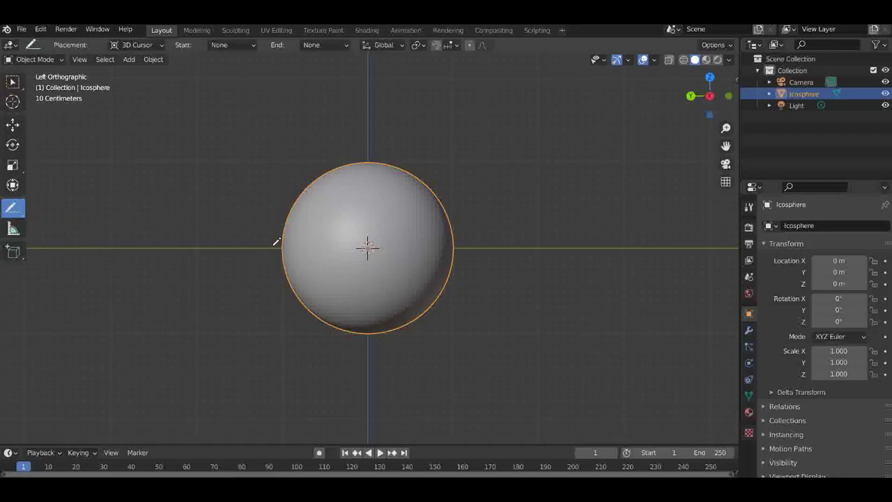
{"action": "left_click_drag", "start_coordinate": [273, 245], "coordinate": [476, 243]}
{"action": "left_click_drag", "start_coordinate": [409, 142], "coordinate": [317, 365]}
{"action": "left_click_drag", "start_coordinate": [284, 145], "coordinate": [486, 386]}
Step: Enter Edit Mode and cut freehand curves across the ico sphere's surface with the Knife tool
{"action": "left_click", "coordinate": [20, 61]}
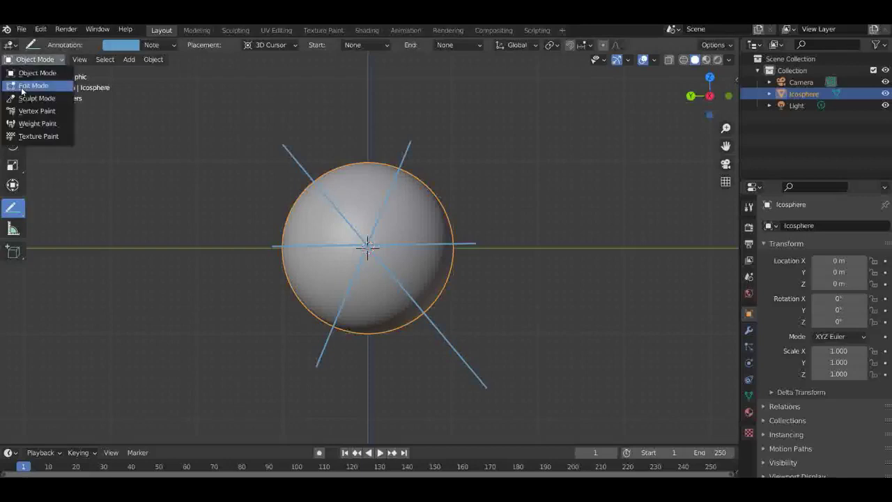
{"action": "left_click", "coordinate": [24, 85]}
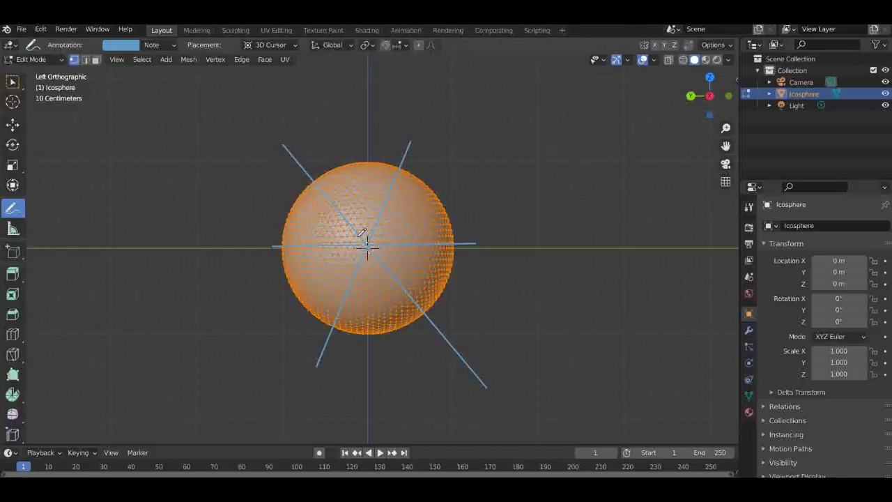
{"action": "left_click", "coordinate": [12, 354]}
{"action": "mouse_move", "coordinate": [355, 193]}
{"action": "left_mouse_down"}
{"action": "mouse_move", "coordinate": [405, 272]}
{"action": "mouse_move", "coordinate": [370, 164]}
{"action": "left_mouse_up"}
{"action": "mouse_move", "coordinate": [278, 211]}
{"action": "left_mouse_down"}
{"action": "mouse_move", "coordinate": [396, 292]}
{"action": "mouse_move", "coordinate": [420, 180]}
{"action": "left_mouse_up"}
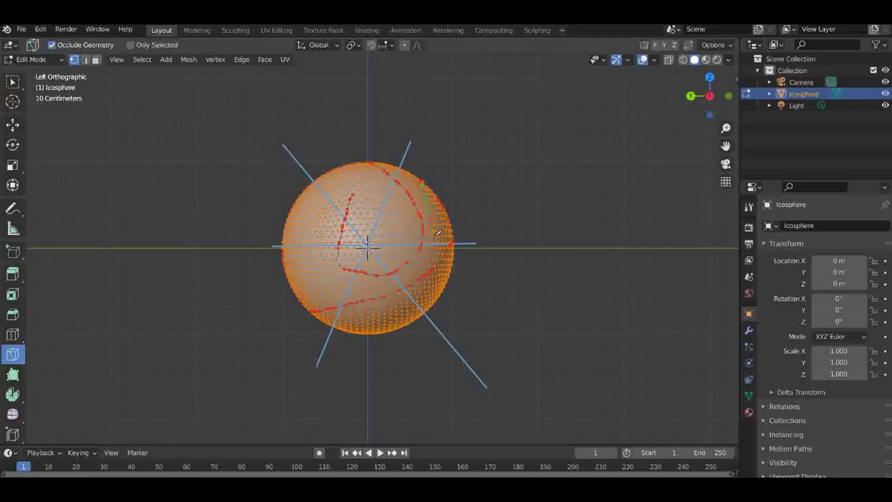
{"action": "key", "text": "Return"}
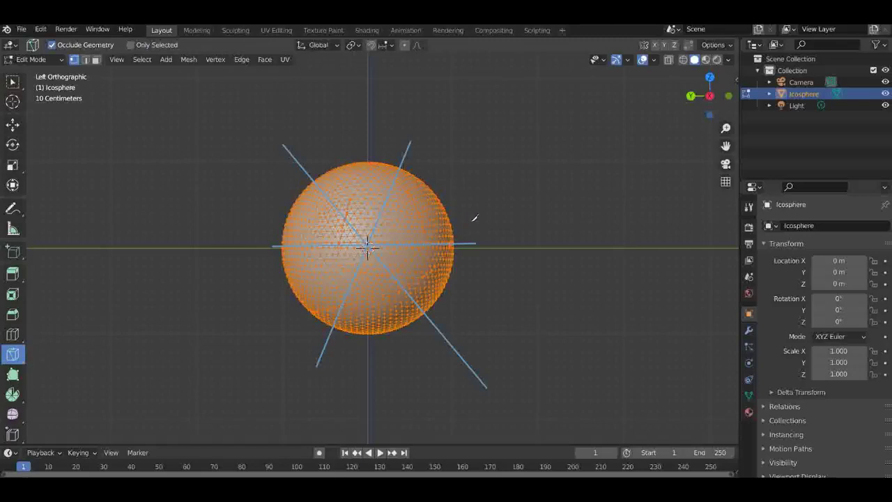
Step: Activate the Extrude Region tool, clear the ico sphere's mesh selection and return to Object Mode
{"action": "left_click", "coordinate": [12, 274]}
{"action": "scroll", "coordinate": [182, 249], "scroll_direction": "up", "scroll_amount": 1}
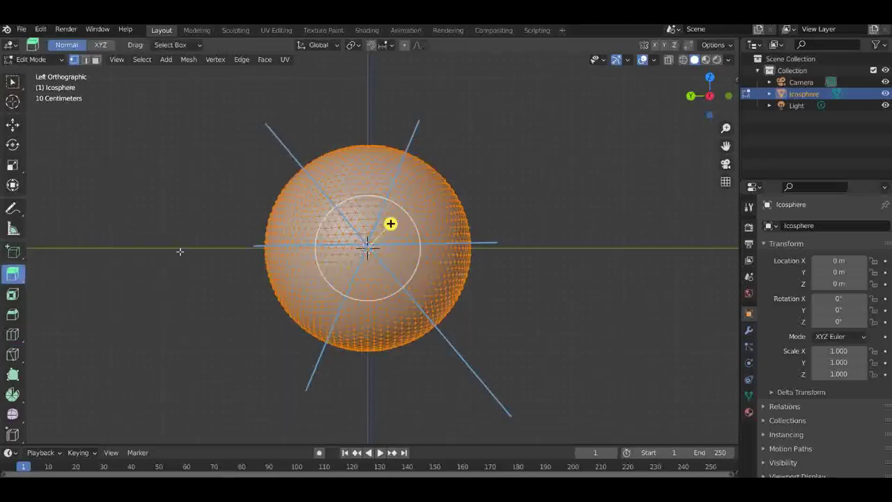
{"action": "left_click", "coordinate": [166, 246]}
{"action": "left_click", "coordinate": [34, 60]}
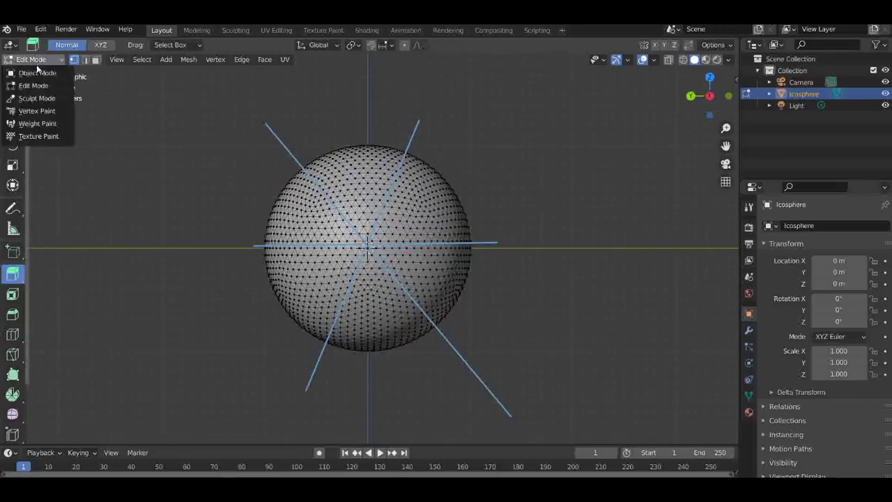
{"action": "left_click", "coordinate": [34, 71]}
Step: Clear working space beside the ico sphere and make Select Box the active tool instead of Annotate
{"action": "middle_click_drag", "start_coordinate": [588, 237], "coordinate": [285, 212], "text": "shift"}
{"action": "left_click_drag", "start_coordinate": [11, 215], "coordinate": [116, 207]}
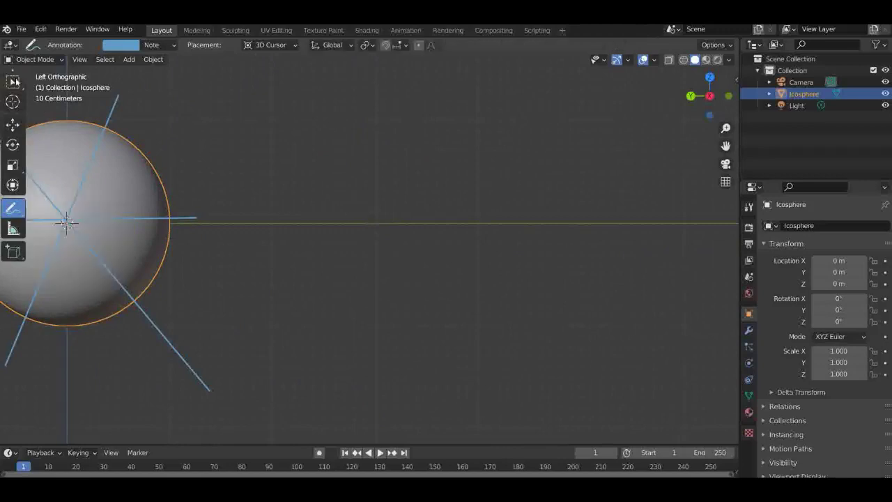
{"action": "left_click", "coordinate": [12, 81]}
Step: Add a 2 m cube mesh and move it about -3.63 m along the Y axis, beside the ico sphere
{"action": "key", "text": "shift+s"}
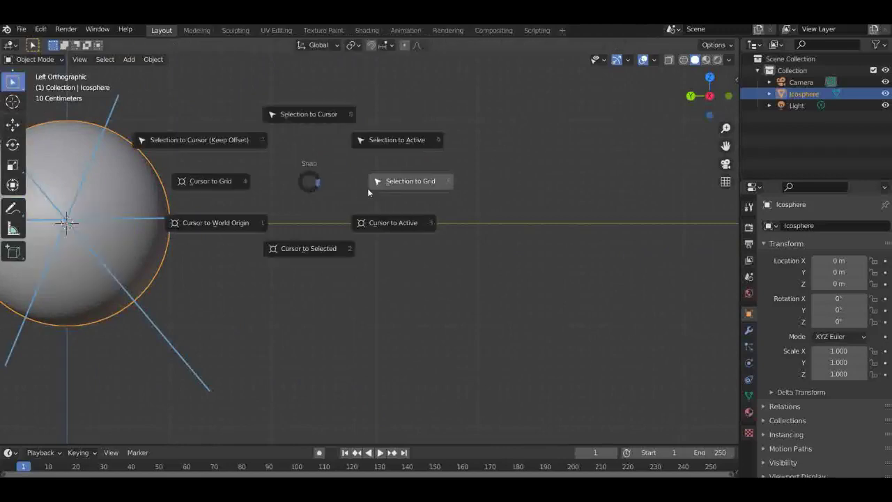
{"action": "left_click", "coordinate": [367, 188]}
{"action": "key", "text": "shift+a"}
{"action": "mouse_move", "coordinate": [365, 188]}
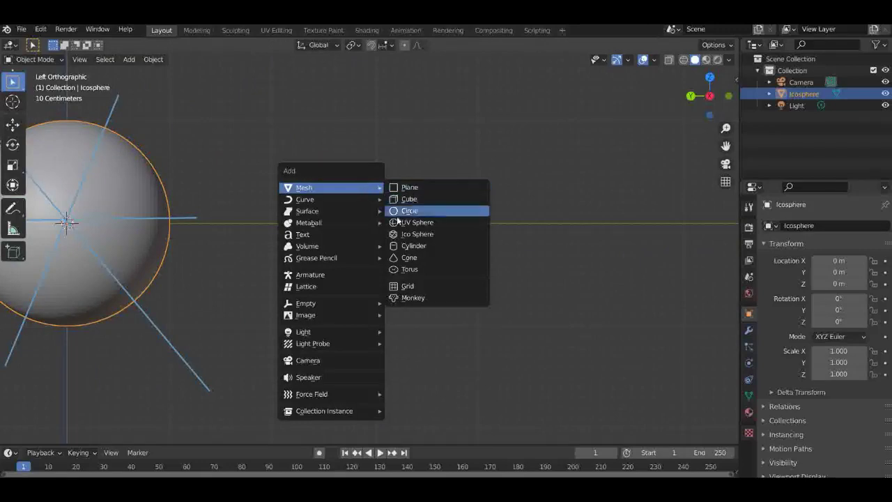
{"action": "left_click", "coordinate": [401, 198]}
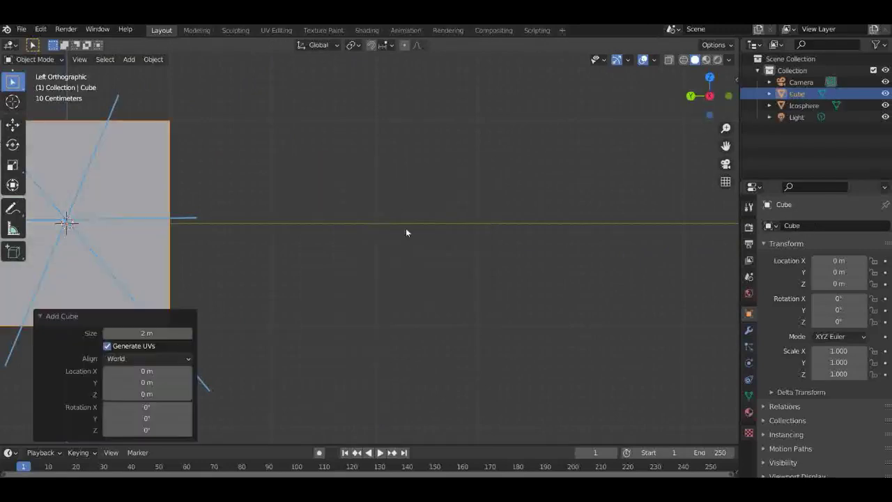
{"action": "key", "text": "g"}
{"action": "key", "text": "y"}
{"action": "left_click", "coordinate": [39, 215]}
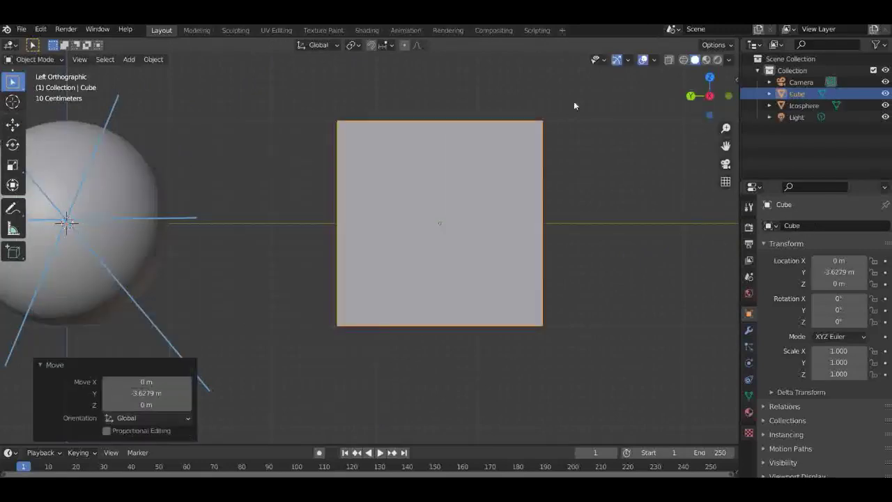
Step: Enter Edit Mode on the cube, switch to face selection and extrude its top face upward about 0.93 m
{"action": "left_click_drag", "start_coordinate": [709, 95], "coordinate": [694, 111]}
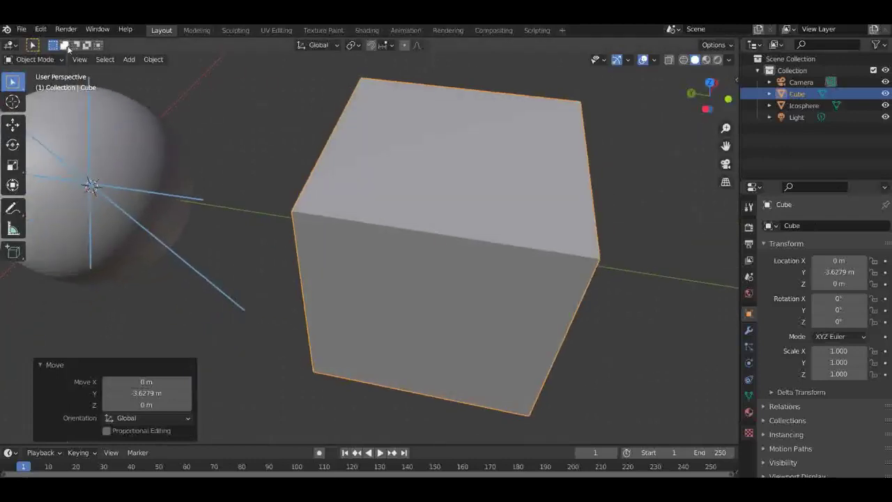
{"action": "left_click", "coordinate": [35, 59]}
{"action": "left_click", "coordinate": [34, 86]}
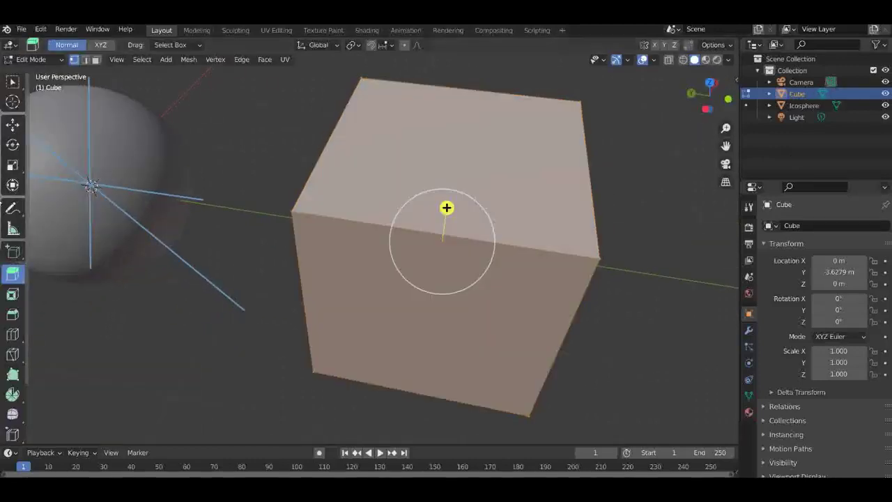
{"action": "scroll", "coordinate": [432, 209], "scroll_direction": "down", "scroll_amount": 4}
{"action": "scroll", "coordinate": [398, 211], "scroll_direction": "up", "scroll_amount": 1}
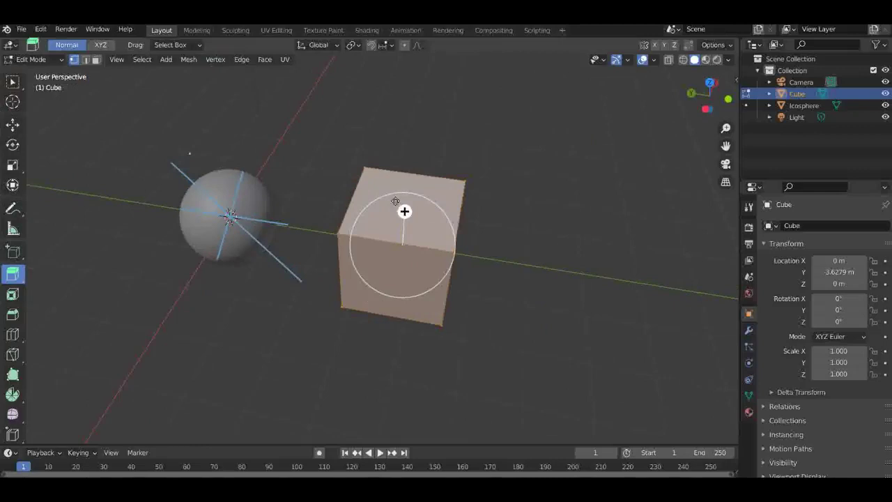
{"action": "left_click", "coordinate": [98, 62]}
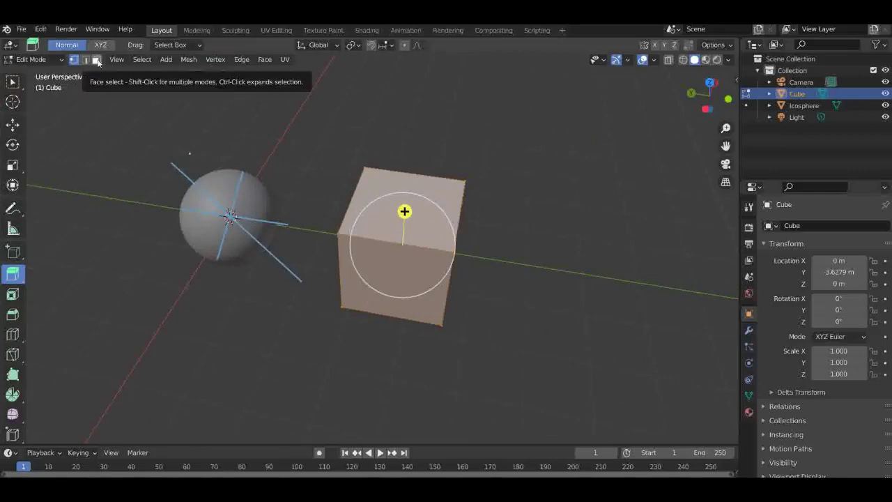
{"action": "left_click", "coordinate": [433, 220]}
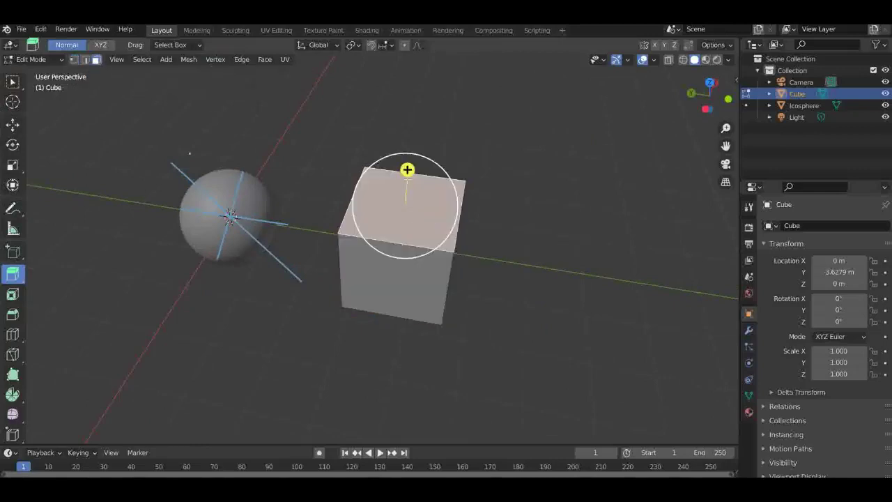
{"action": "left_click_drag", "start_coordinate": [406, 169], "coordinate": [407, 128]}
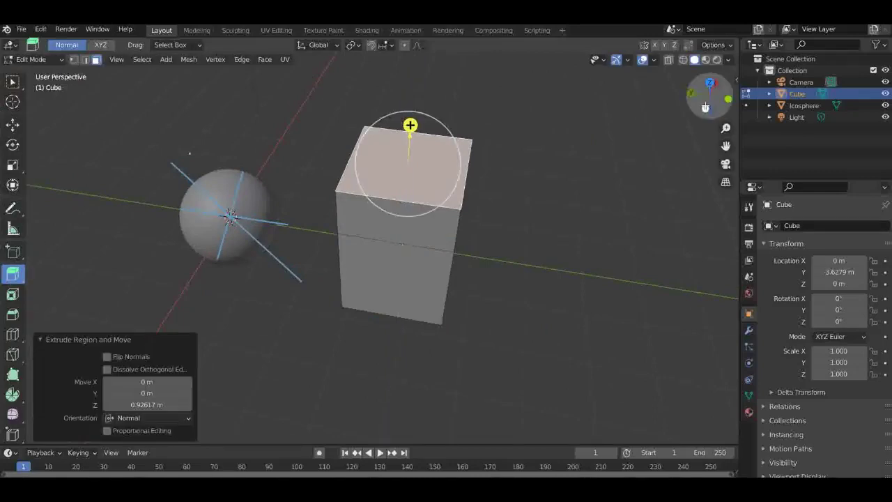
Step: Inset the cube's lower side face by about 0.19 m and extrude the inset face outward about 1.84 m
{"action": "left_click_drag", "start_coordinate": [707, 97], "coordinate": [769, 60]}
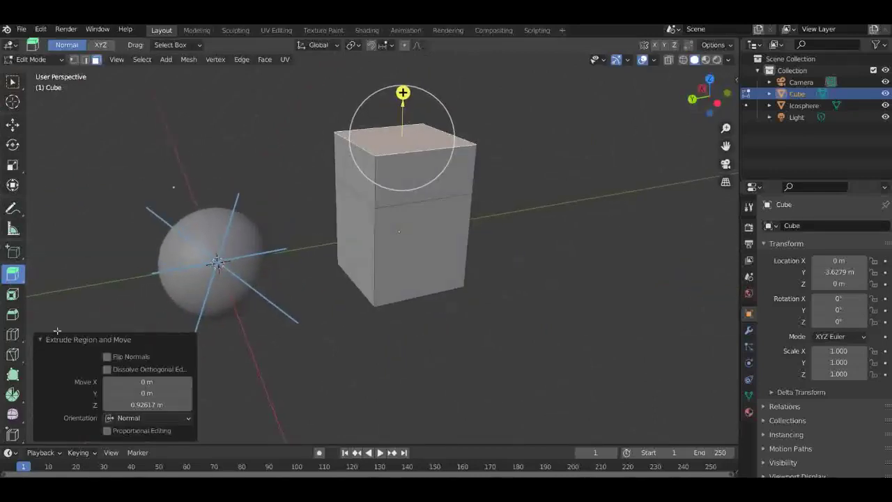
{"action": "left_click", "coordinate": [12, 294]}
{"action": "left_click", "coordinate": [407, 277]}
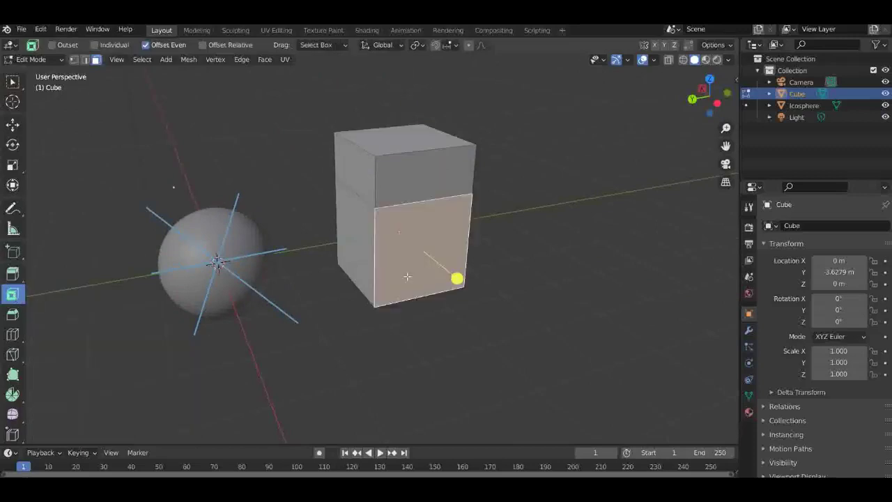
{"action": "mouse_move", "coordinate": [455, 277]}
{"action": "left_mouse_down"}
{"action": "mouse_move", "coordinate": [443, 266]}
{"action": "mouse_move", "coordinate": [455, 276]}
{"action": "left_mouse_up"}
{"action": "key", "text": "e"}
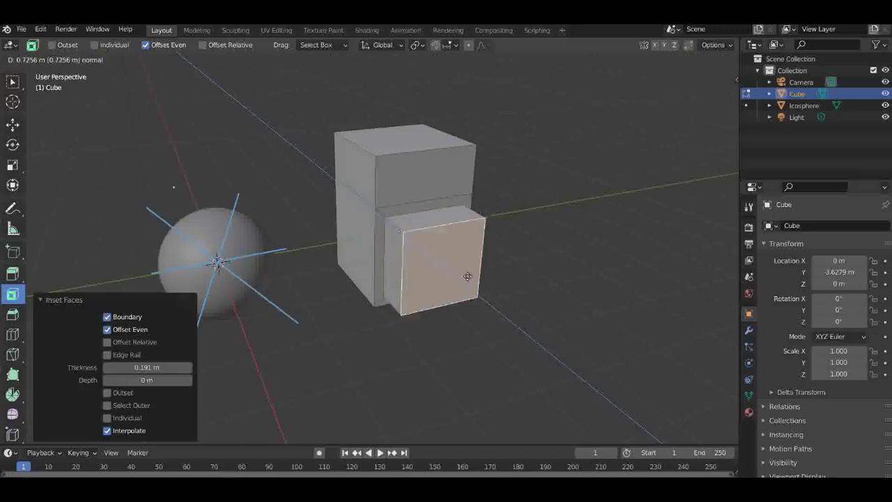
{"action": "left_click", "coordinate": [519, 329]}
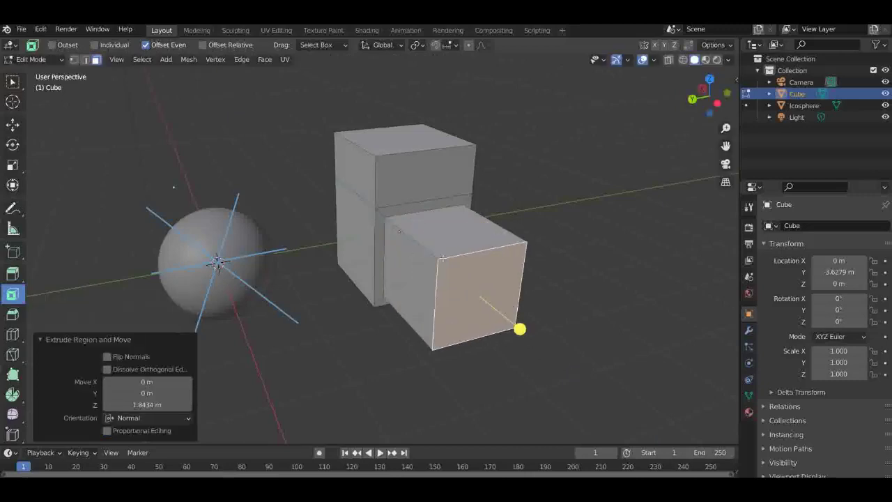
Step: Bevel the edges of the lower face adjacent to the extruded block with a width of about 0.068 m
{"action": "left_click", "coordinate": [13, 314]}
{"action": "left_click_drag", "start_coordinate": [709, 94], "coordinate": [665, 132]}
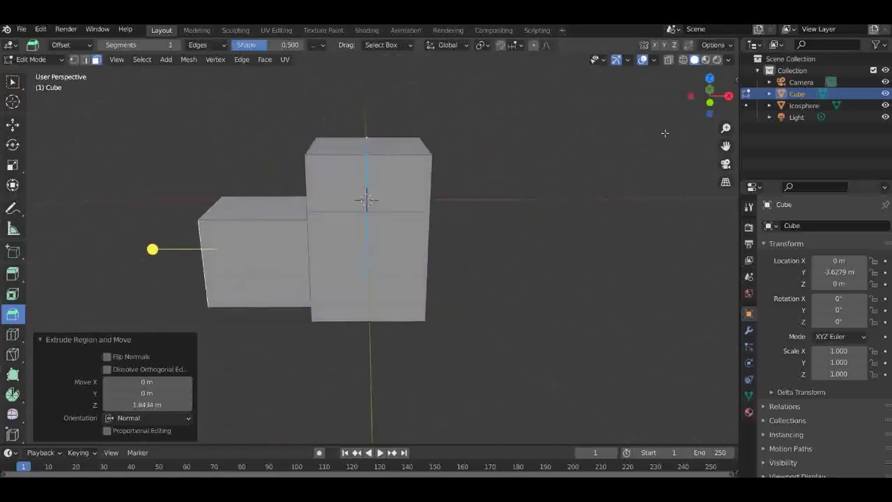
{"action": "left_click", "coordinate": [368, 294]}
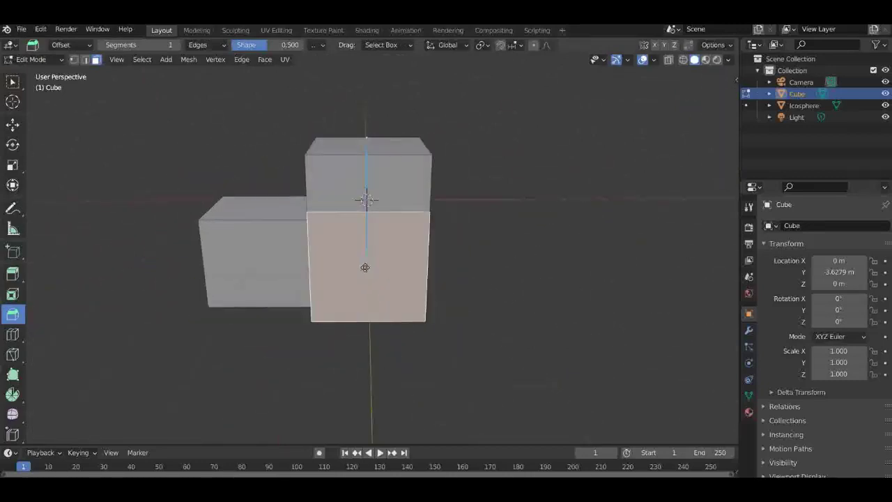
{"action": "left_click_drag", "start_coordinate": [364, 267], "coordinate": [342, 245]}
{"action": "middle_click_drag", "start_coordinate": [369, 305], "coordinate": [222, 269]}
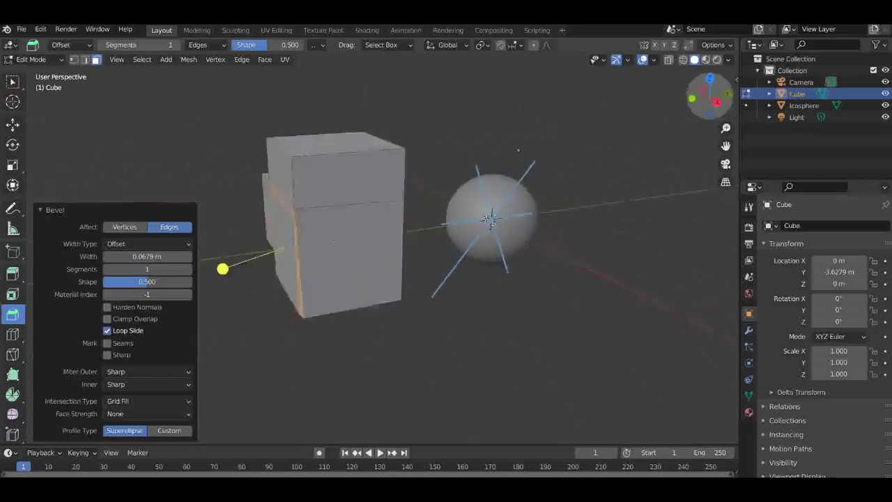
Step: Extrude the face enclosed by the bevel outward about 0.53 m
{"action": "left_click_drag", "start_coordinate": [709, 96], "coordinate": [725, 98]}
{"action": "scroll", "coordinate": [314, 254], "scroll_direction": "up", "scroll_amount": 2}
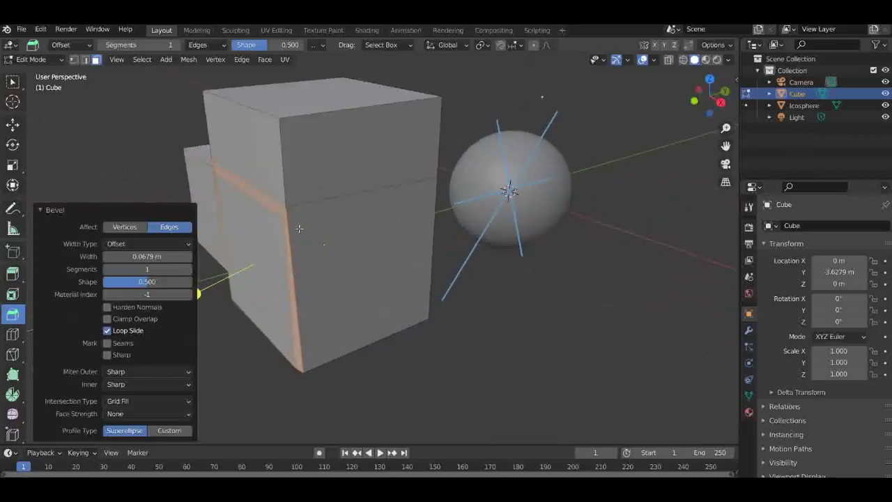
{"action": "left_click", "coordinate": [253, 264]}
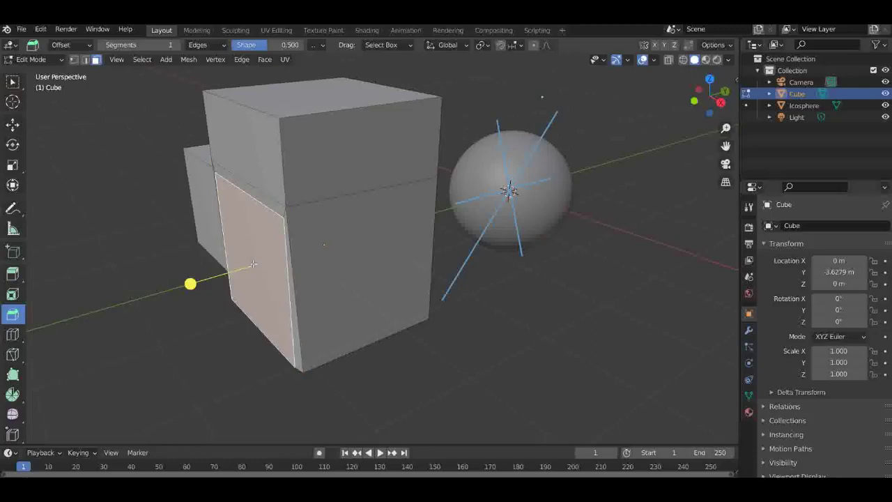
{"action": "key", "text": "e"}
{"action": "left_click", "coordinate": [216, 270]}
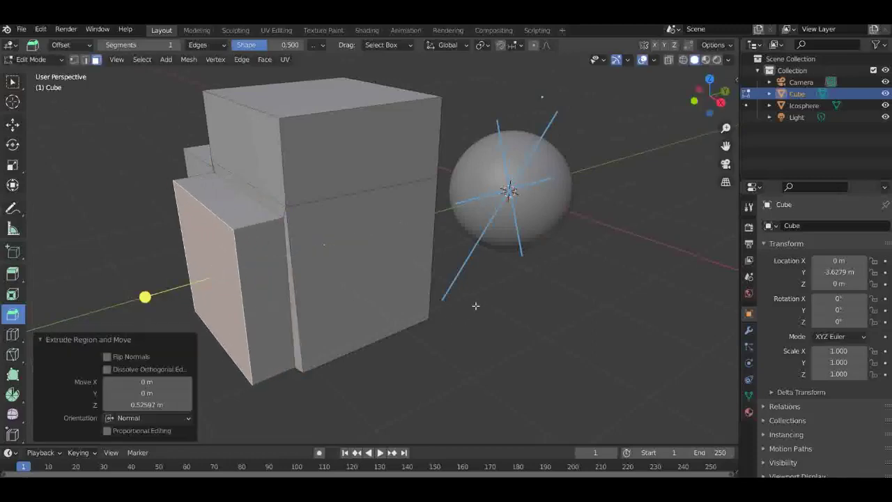
Step: Clear the face selection and add a series of parallel loop cuts along the longer extruded block
{"action": "middle_click_drag", "start_coordinate": [324, 244], "coordinate": [459, 269]}
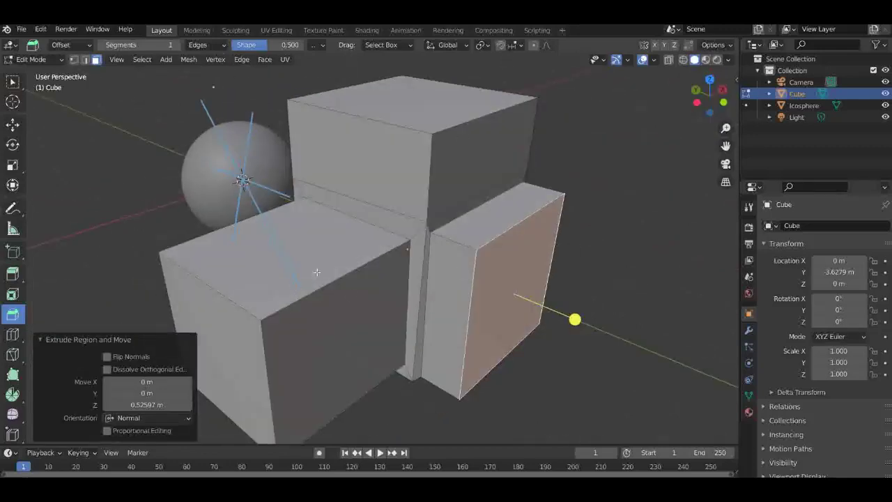
{"action": "left_click", "coordinate": [641, 228]}
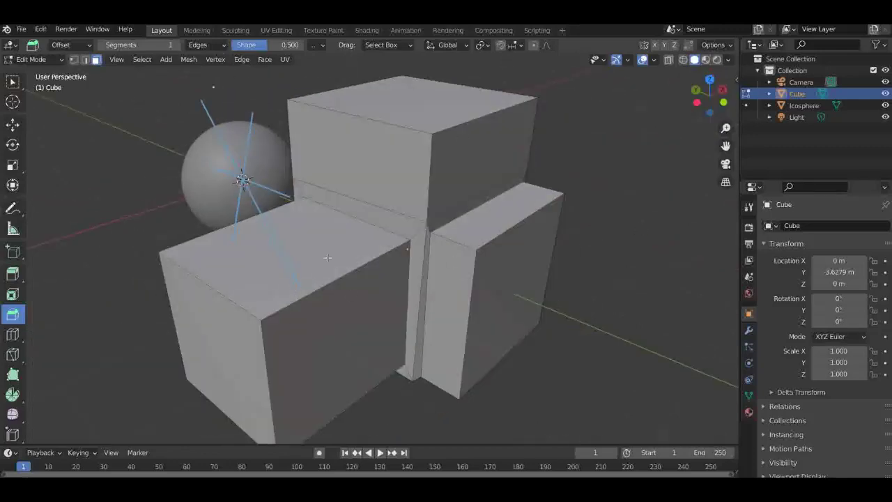
{"action": "left_click", "coordinate": [13, 335]}
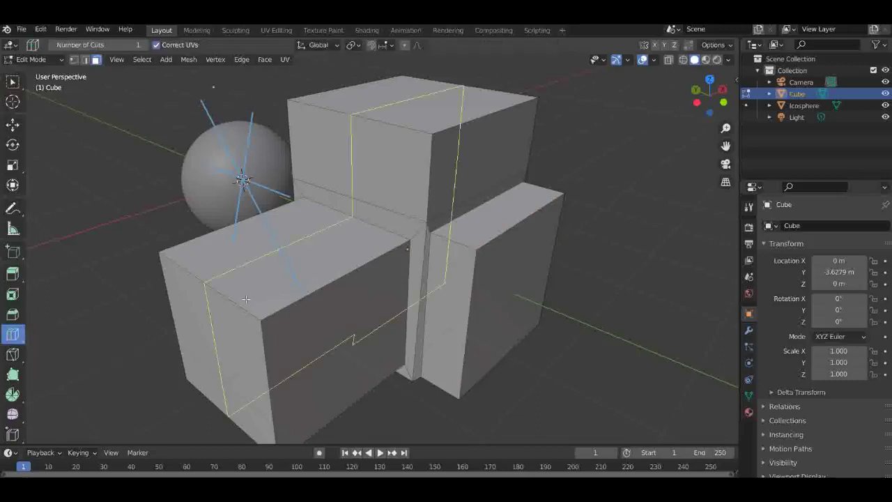
{"action": "left_click", "coordinate": [297, 307]}
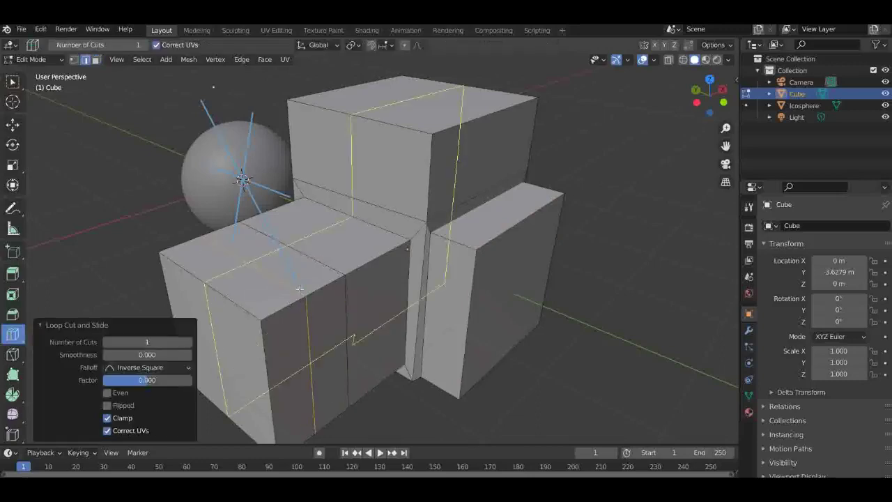
{"action": "left_click", "coordinate": [250, 302]}
{"action": "left_click", "coordinate": [274, 320]}
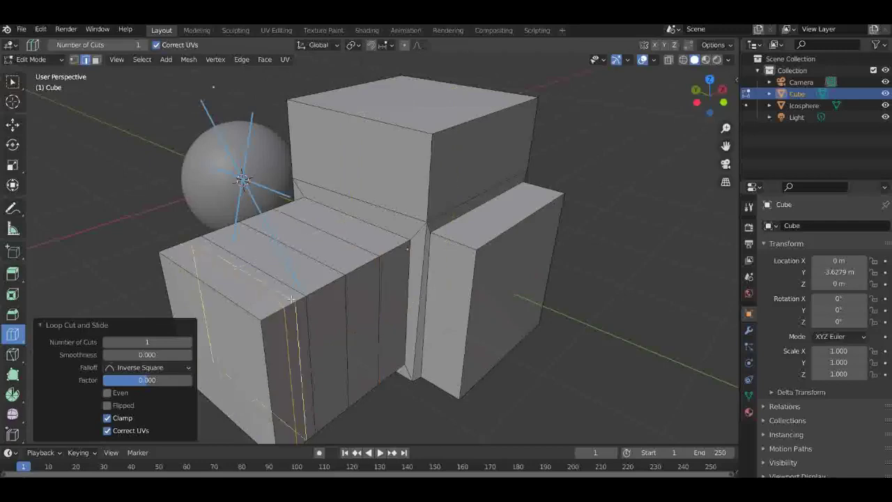
{"action": "left_click", "coordinate": [310, 291]}
{"action": "left_click", "coordinate": [365, 266]}
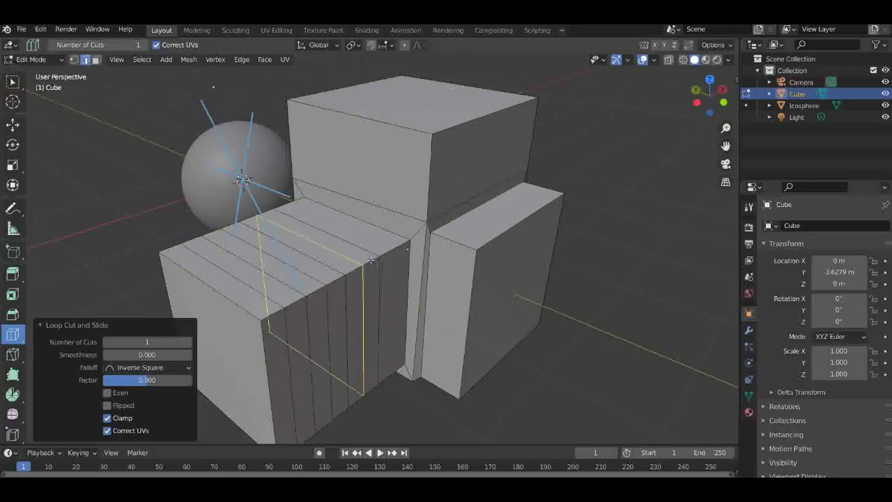
{"action": "left_click", "coordinate": [393, 248]}
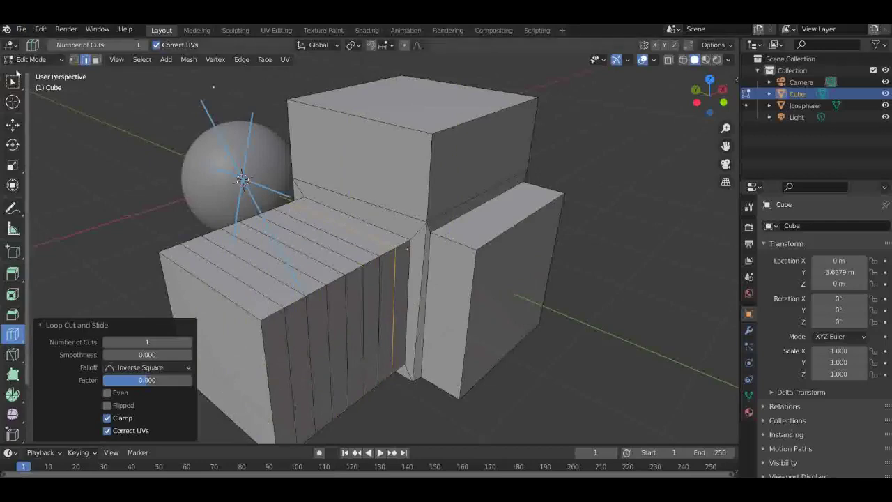
Step: Box-select vertices on the upper edge of the loop-cut block and move them about -0.10, 0.04 and -0.08 m in X, Y and Z
{"action": "left_click", "coordinate": [13, 82]}
{"action": "left_click", "coordinate": [72, 60]}
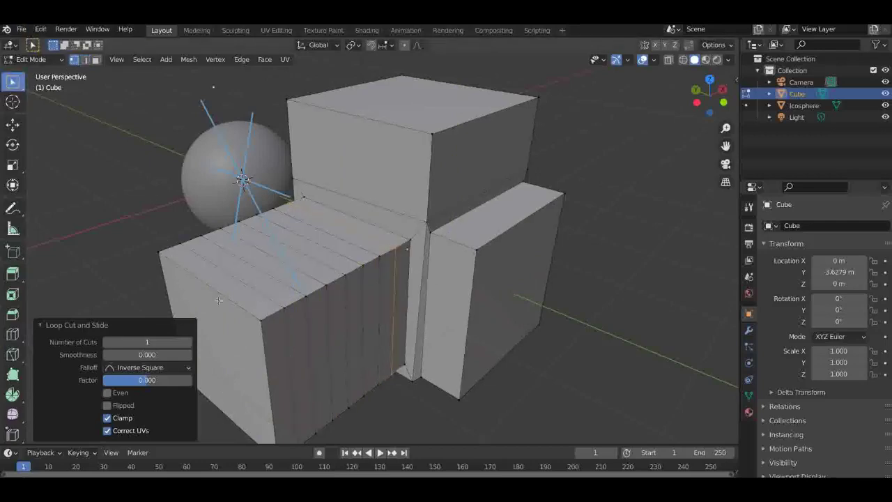
{"action": "left_click_drag", "start_coordinate": [262, 278], "coordinate": [353, 342]}
{"action": "key", "text": "g"}
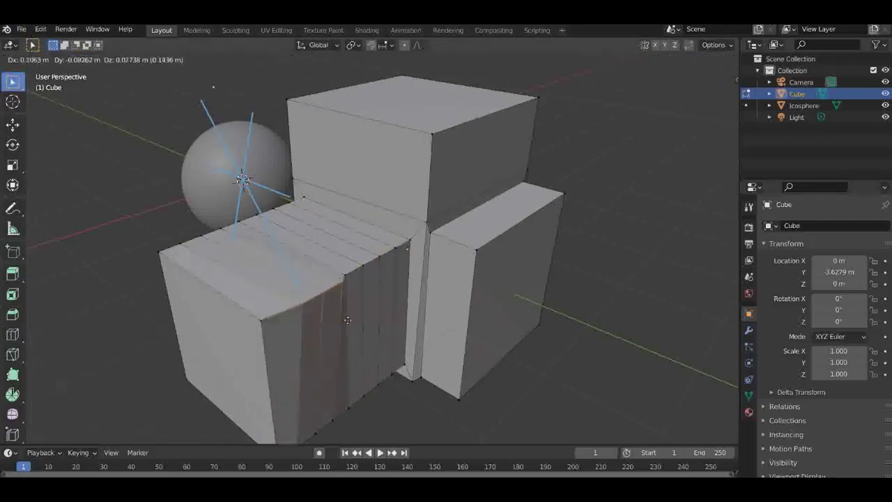
{"action": "left_click", "coordinate": [317, 334]}
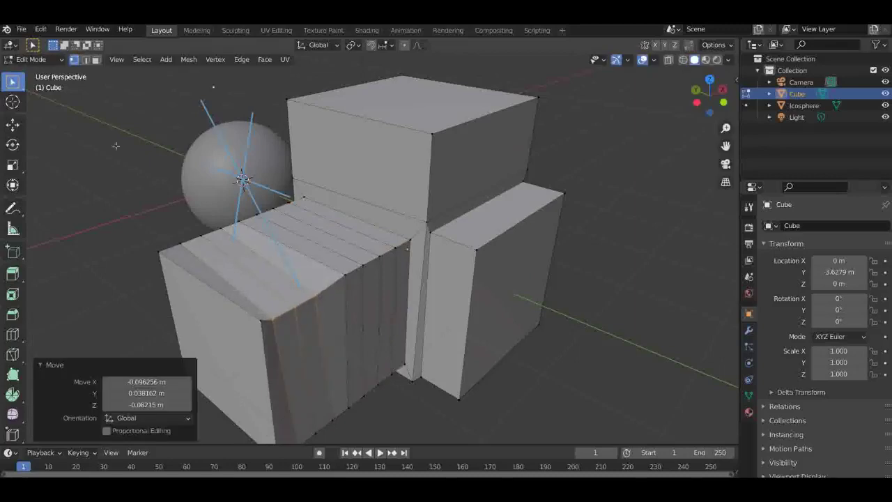
Step: Add horizontal loop cuts around the upper part of the cube, stacked toward its top edge
{"action": "left_click", "coordinate": [96, 59]}
{"action": "left_click", "coordinate": [11, 334]}
{"action": "left_click", "coordinate": [423, 163]}
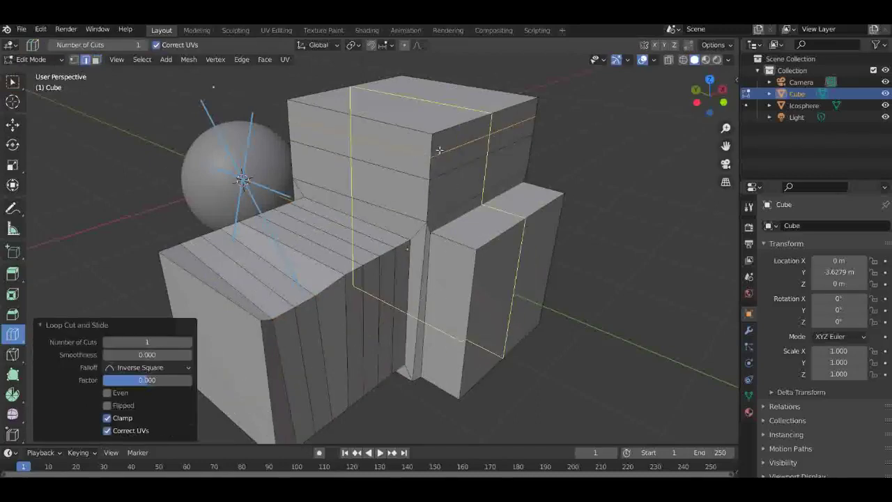
{"action": "left_click", "coordinate": [430, 142]}
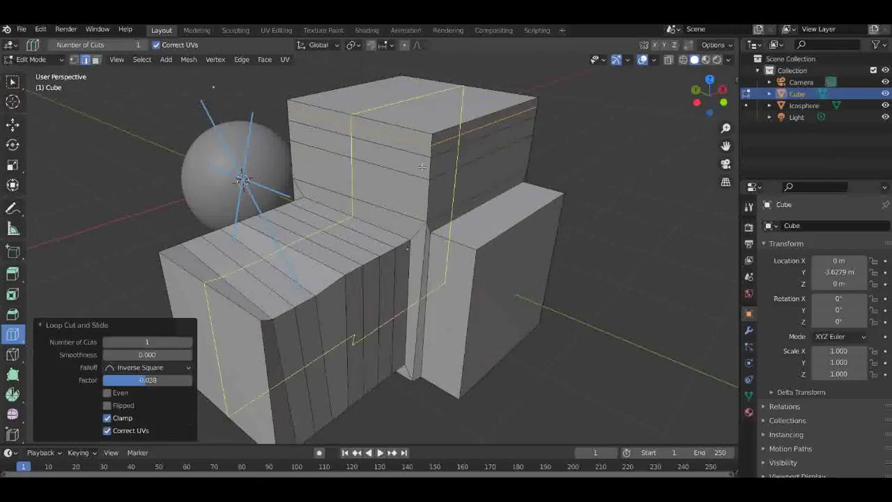
Step: Switch to vertex selection and cut diagonal lines with the Knife tool across the side that has no extruded block
{"action": "left_click", "coordinate": [12, 354]}
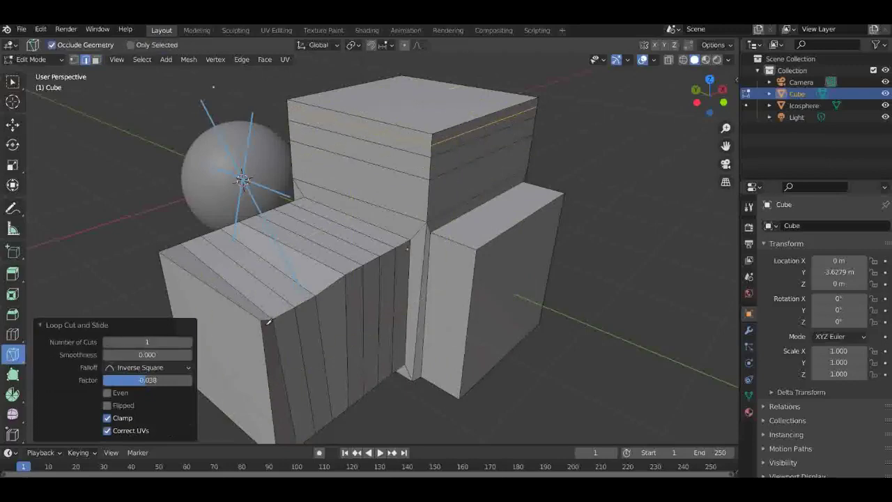
{"action": "left_click_drag", "start_coordinate": [709, 87], "coordinate": [550, 89]}
{"action": "left_click", "coordinate": [74, 60]}
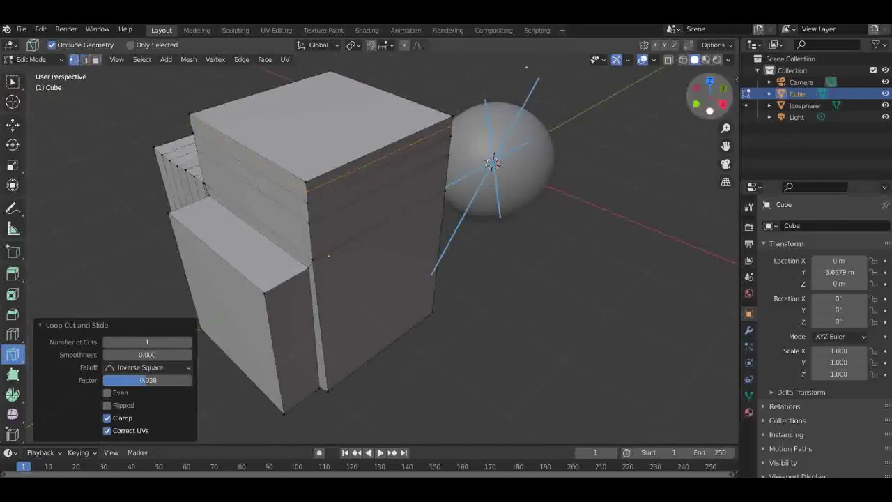
{"action": "left_click_drag", "start_coordinate": [708, 109], "coordinate": [629, 95]}
{"action": "left_click_drag", "start_coordinate": [687, 88], "coordinate": [584, 118]}
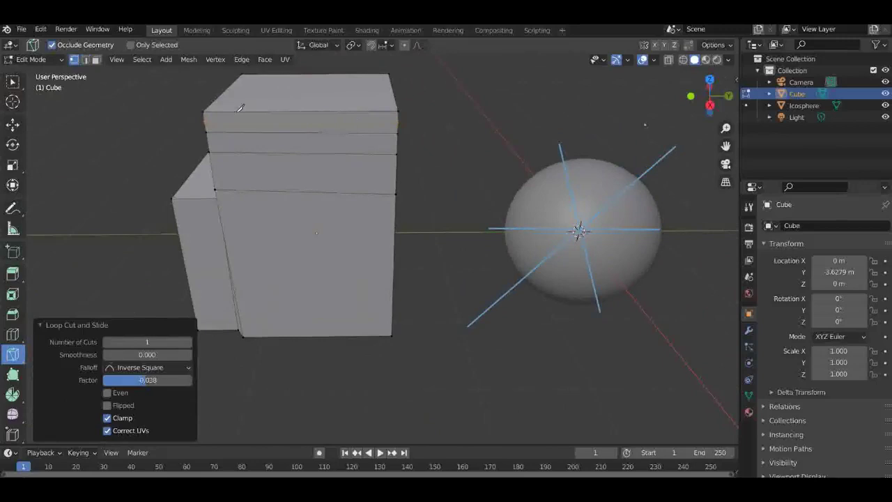
{"action": "left_click", "coordinate": [207, 123]}
{"action": "left_click", "coordinate": [356, 193]}
{"action": "left_click", "coordinate": [288, 337]}
{"action": "left_click", "coordinate": [243, 335]}
{"action": "key", "text": "Escape"}
{"action": "left_click", "coordinate": [206, 124]}
{"action": "key", "text": "Return"}
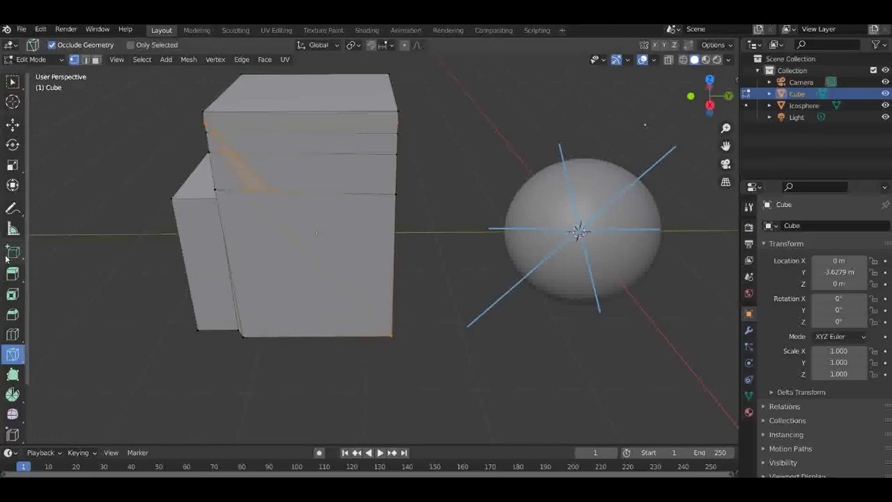
Step: Reshape the cube's upper part with the Poly Build tool by pulling vertices on its knife-cut side and top edge
{"action": "scroll", "coordinate": [12, 363], "scroll_direction": "down", "scroll_amount": 3}
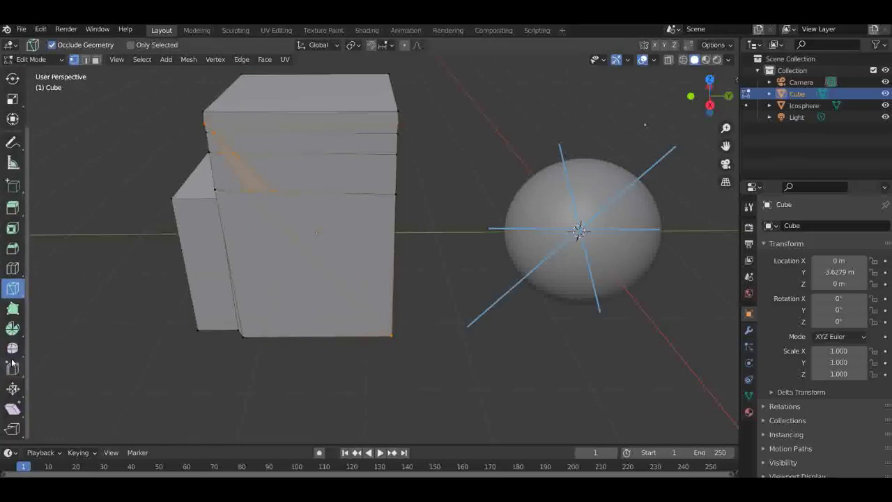
{"action": "left_click", "coordinate": [13, 309]}
{"action": "left_click_drag", "start_coordinate": [372, 190], "coordinate": [350, 168]}
{"action": "left_click_drag", "start_coordinate": [304, 142], "coordinate": [386, 165]}
{"action": "left_click_drag", "start_coordinate": [396, 154], "coordinate": [370, 154]}
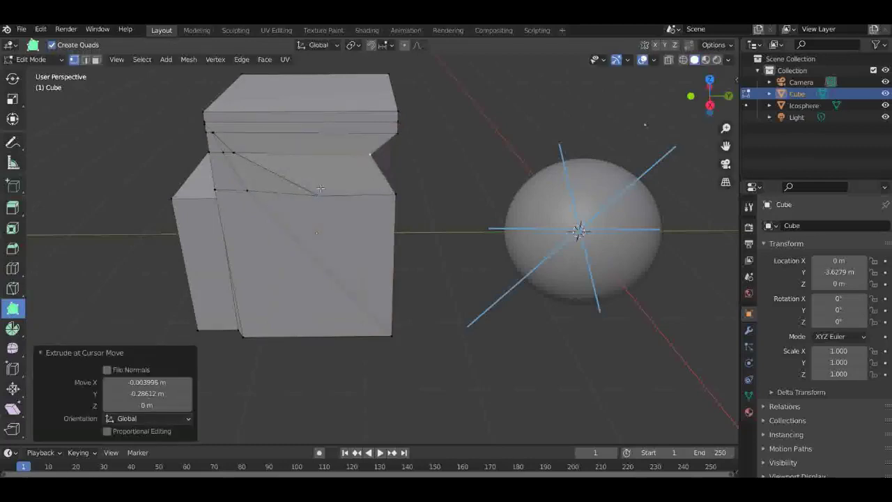
{"action": "left_click_drag", "start_coordinate": [321, 189], "coordinate": [316, 188]}
{"action": "mouse_move", "coordinate": [708, 102]}
{"action": "left_mouse_down"}
{"action": "mouse_move", "coordinate": [558, 104]}
{"action": "mouse_move", "coordinate": [713, 103]}
{"action": "left_mouse_up"}
{"action": "left_click_drag", "start_coordinate": [306, 102], "coordinate": [302, 85]}
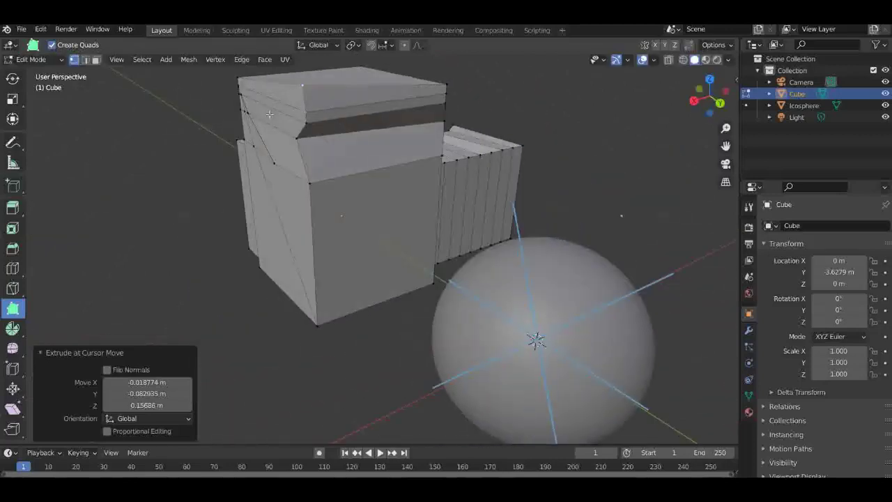
Step: Return the cube from Edit Mode to Object Mode and deselect everything
{"action": "left_click", "coordinate": [11, 337]}
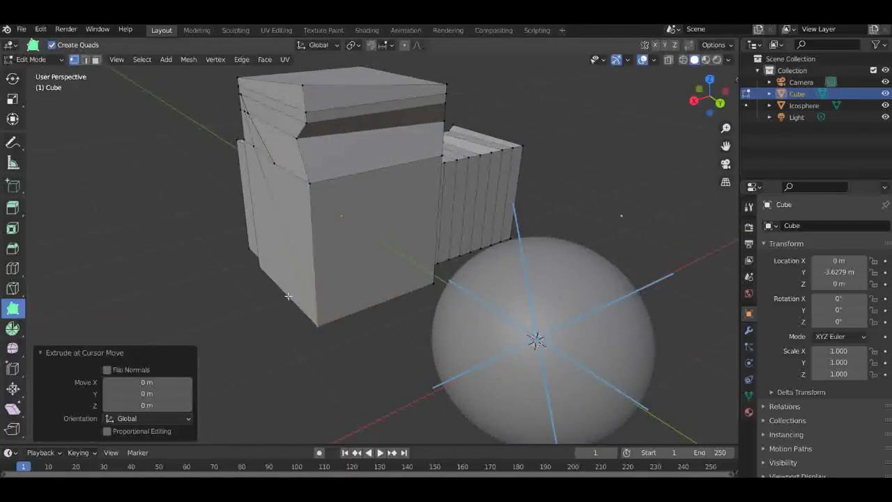
{"action": "scroll", "coordinate": [244, 329], "scroll_direction": "down", "scroll_amount": 5}
{"action": "left_click", "coordinate": [32, 59]}
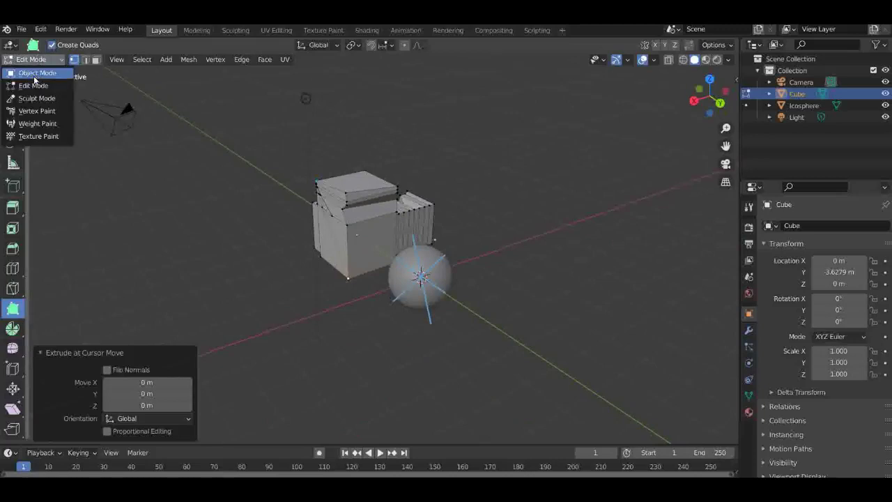
{"action": "left_click", "coordinate": [38, 72]}
{"action": "left_click", "coordinate": [683, 319]}
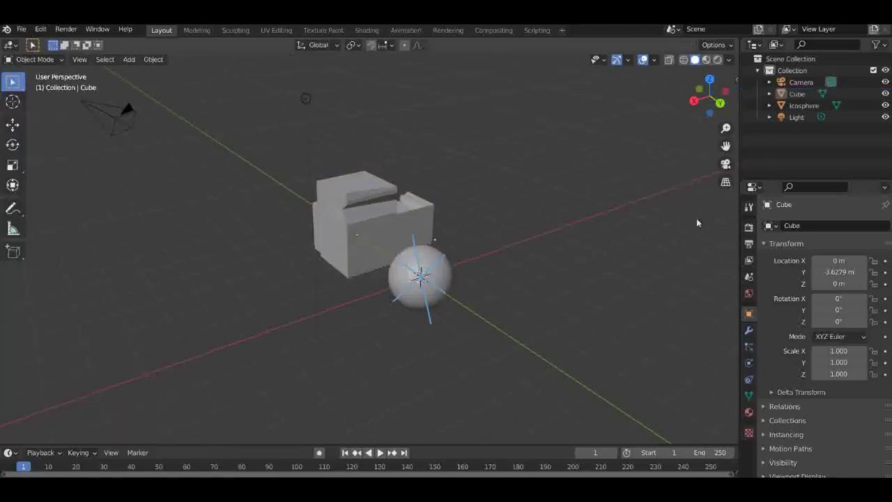
Step: Align the view to the top and add a Bezier curve at the world origin
{"action": "left_click", "coordinate": [714, 76]}
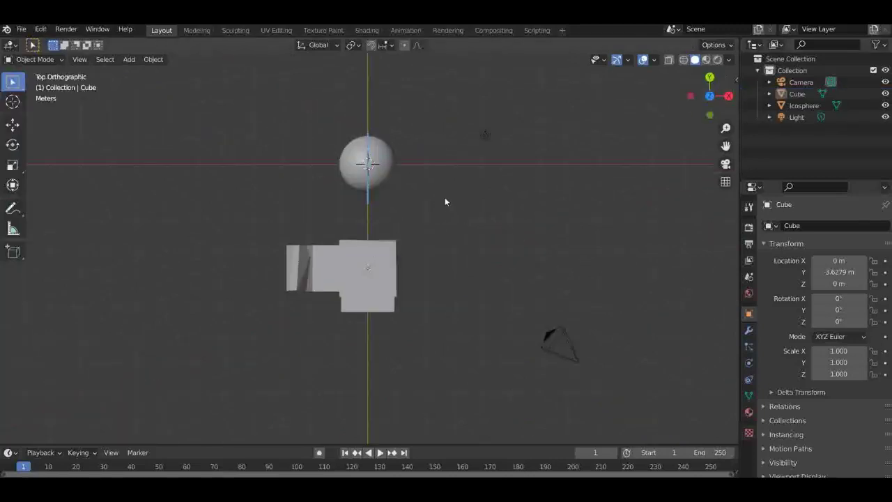
{"action": "key", "text": "shift+a"}
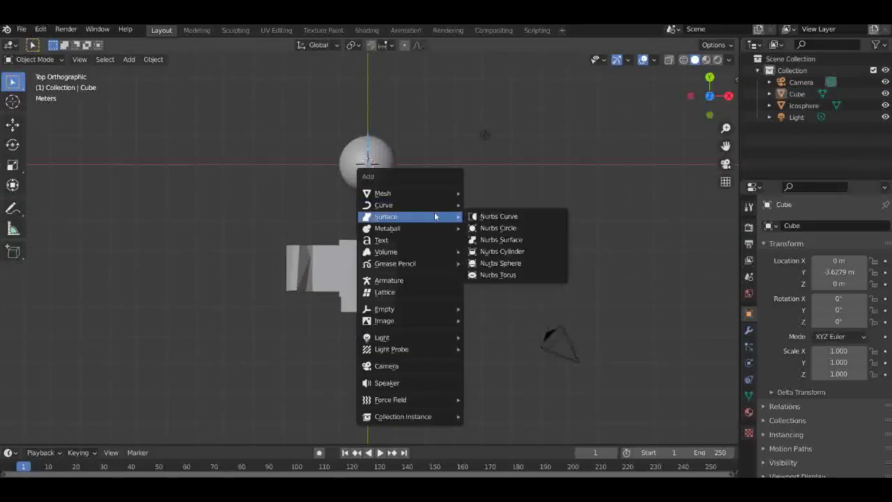
{"action": "mouse_move", "coordinate": [403, 207]}
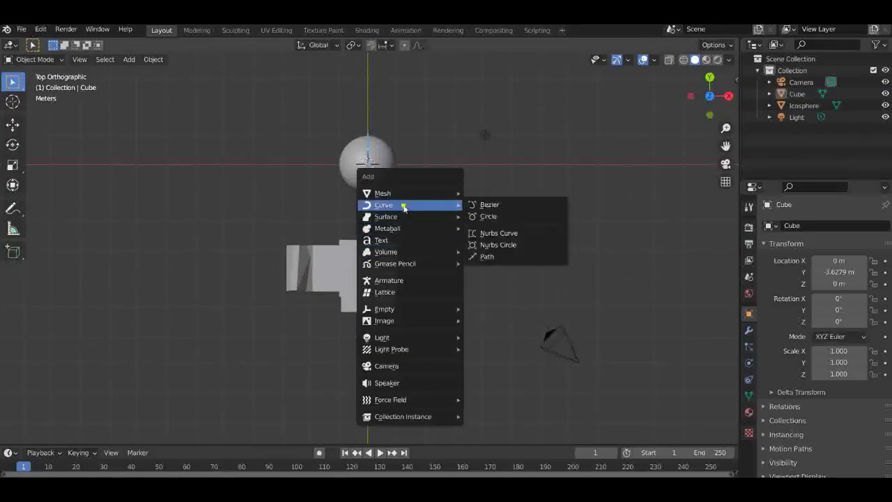
{"action": "left_click", "coordinate": [488, 205]}
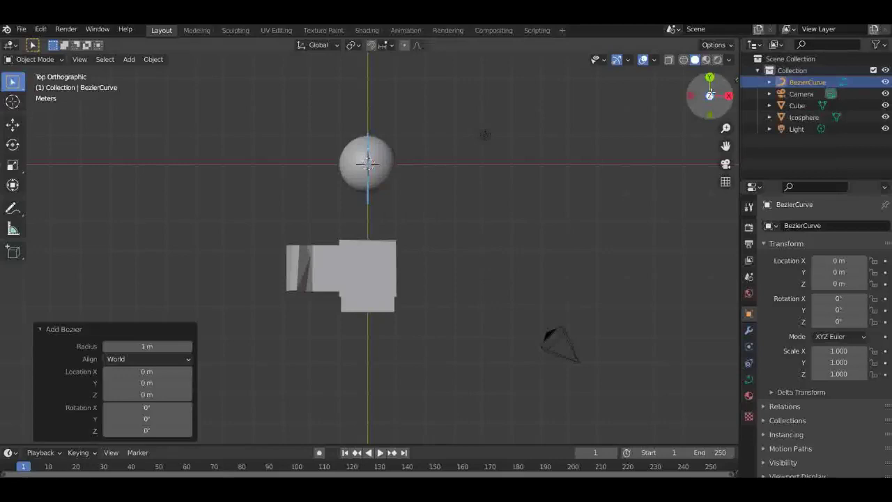
Step: Isolate the Bezier curve in Local View and inspect it from the top and left orthographic views
{"action": "left_click_drag", "start_coordinate": [708, 95], "coordinate": [829, 84]}
{"action": "left_click_drag", "start_coordinate": [676, 98], "coordinate": [662, 96]}
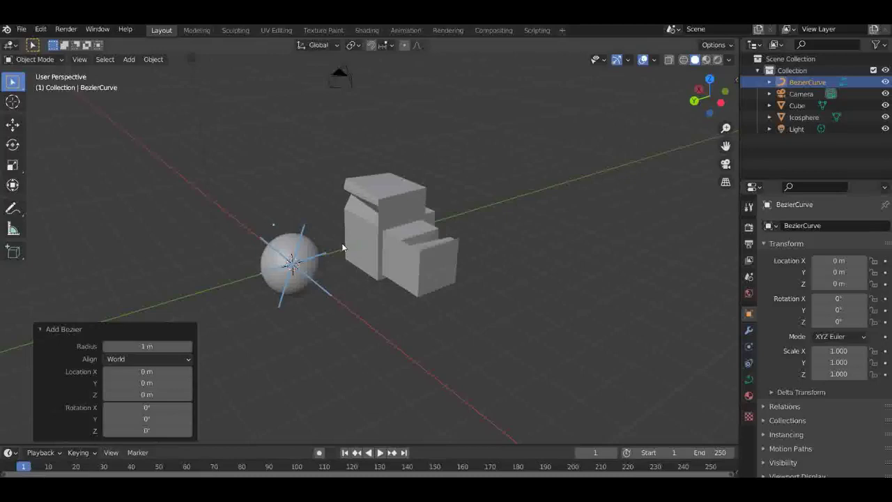
{"action": "key", "text": "KP_Divide"}
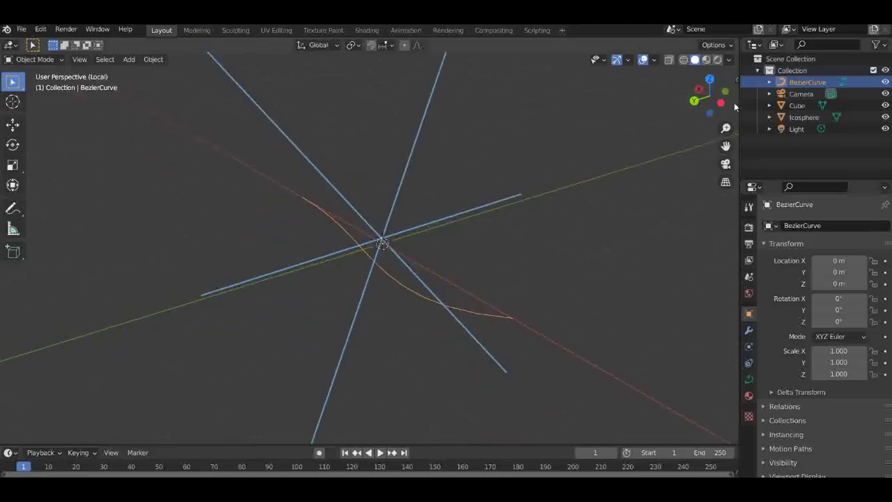
{"action": "left_click", "coordinate": [720, 102]}
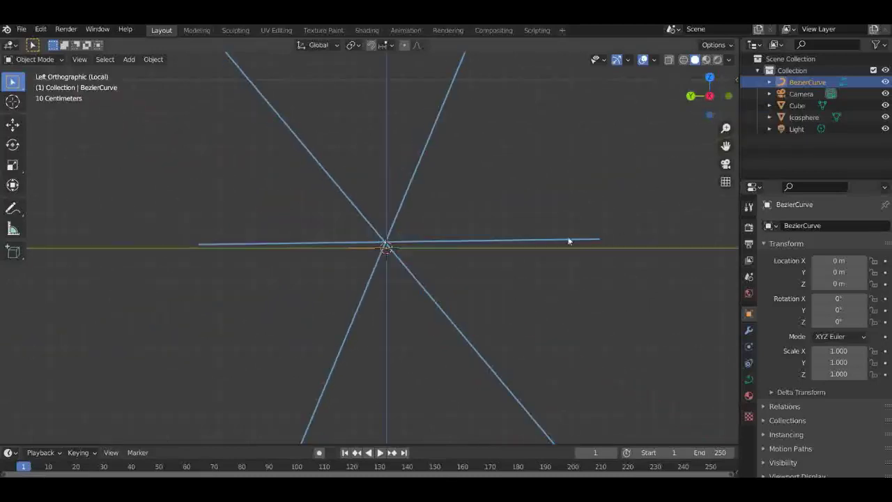
{"action": "left_click", "coordinate": [709, 77]}
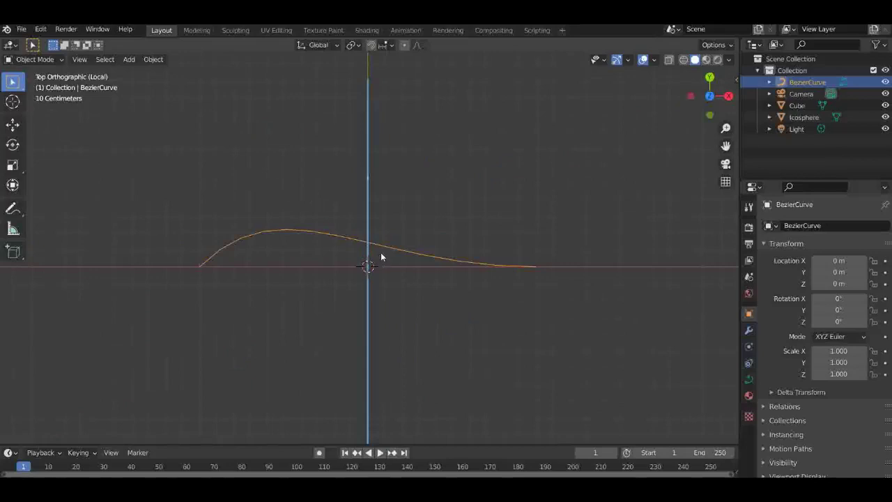
{"action": "left_click_drag", "start_coordinate": [700, 105], "coordinate": [714, 363]}
{"action": "left_click", "coordinate": [691, 96]}
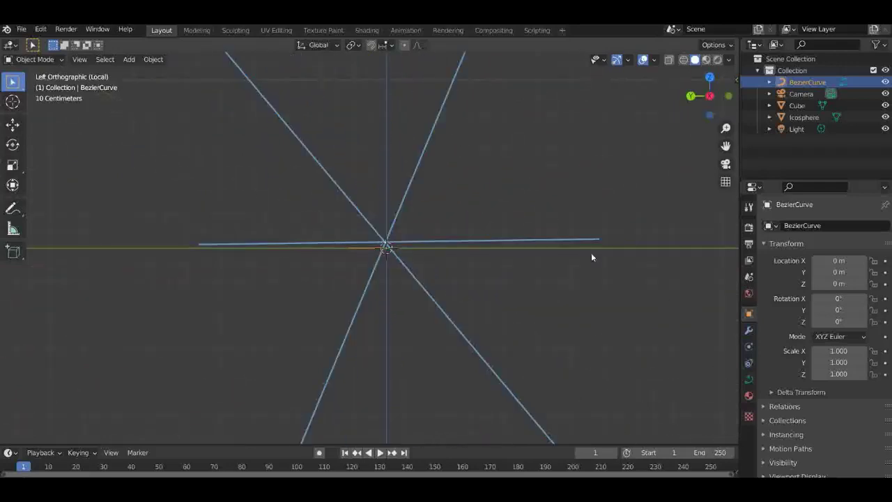
Step: Rotate the Bezier curve 90° about the global Y axis and 180° about the global X axis
{"action": "key", "text": "r"}
{"action": "type", "text": "y"}
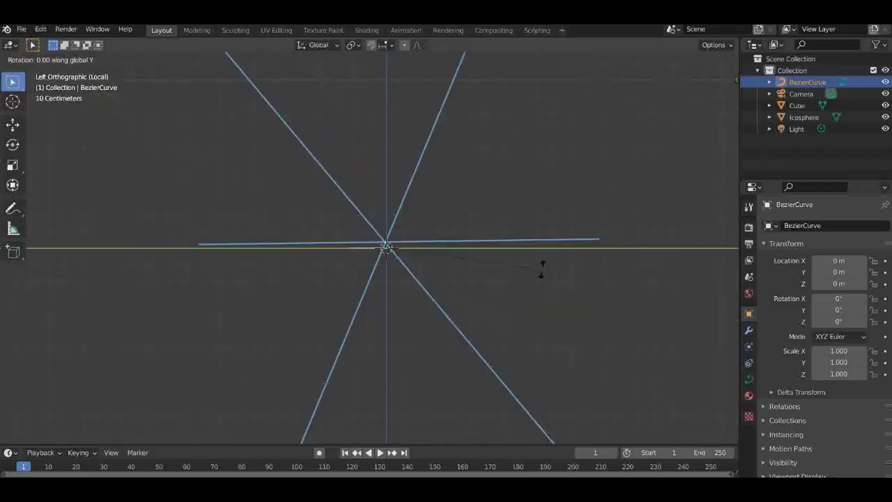
{"action": "type", "text": "90"}
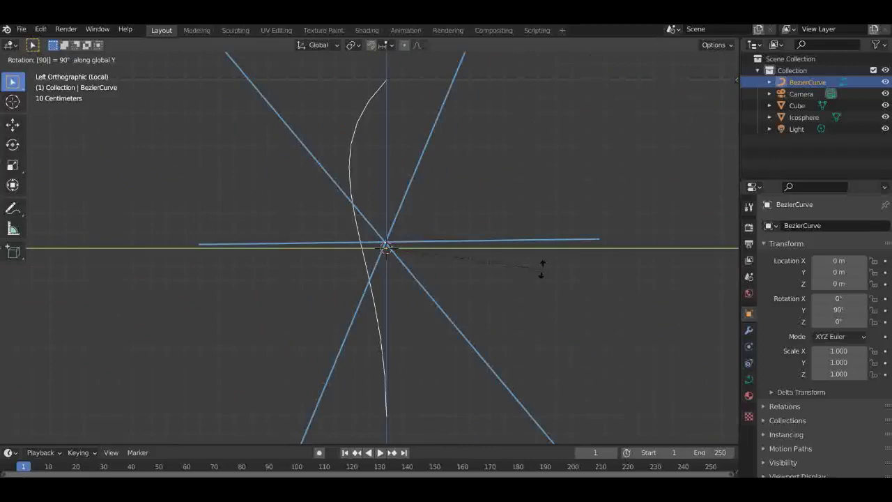
{"action": "key", "text": "Return"}
{"action": "type", "text": "rx"}
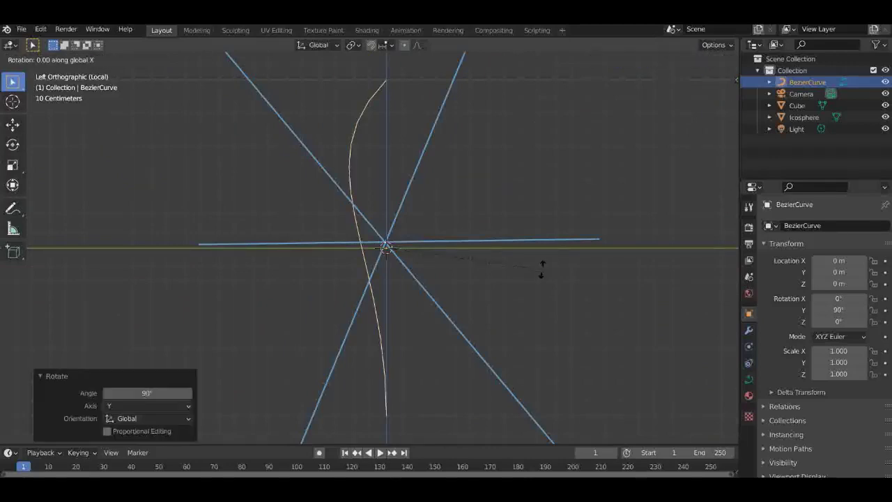
{"action": "type", "text": "180"}
{"action": "key", "text": "Return"}
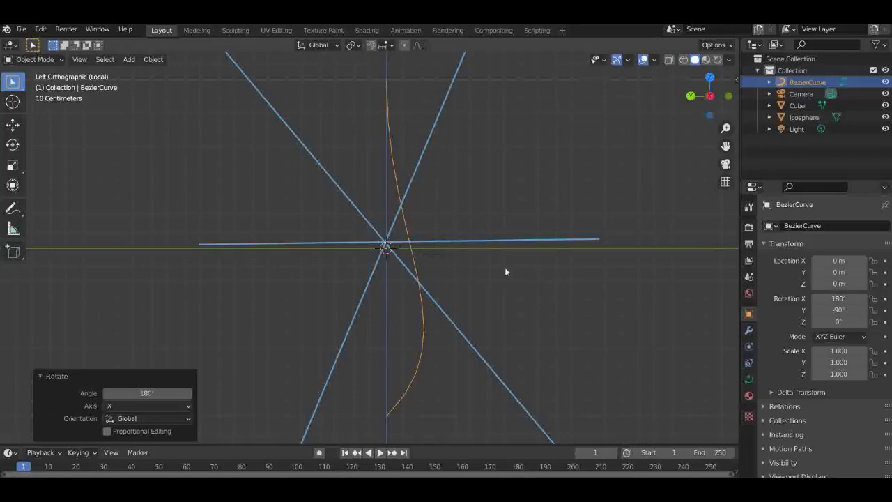
Step: Move the Bezier curve about -0.157 m in Y and 0.023 m in Z
{"action": "scroll", "coordinate": [402, 223], "scroll_direction": "down", "scroll_amount": 1}
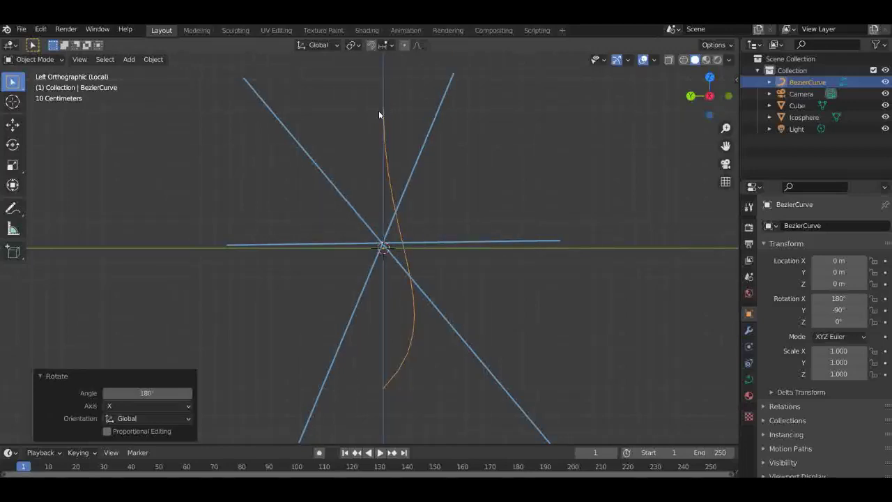
{"action": "key", "text": "g"}
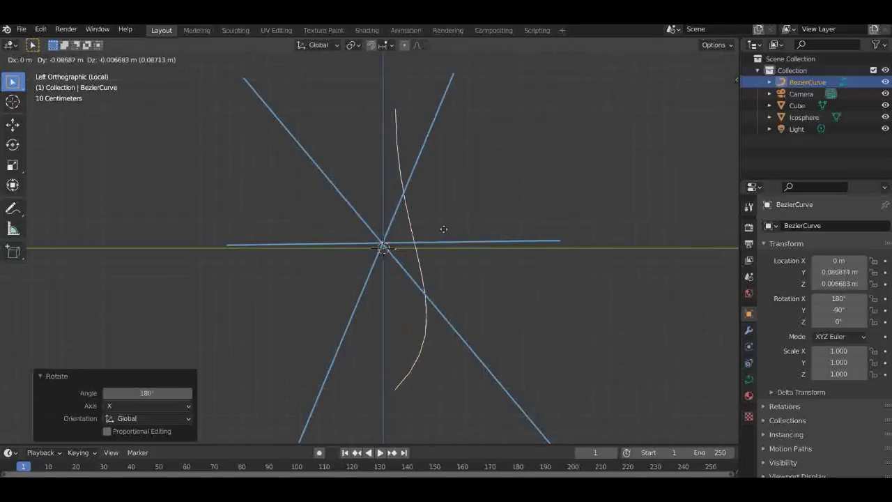
{"action": "left_click", "coordinate": [454, 229]}
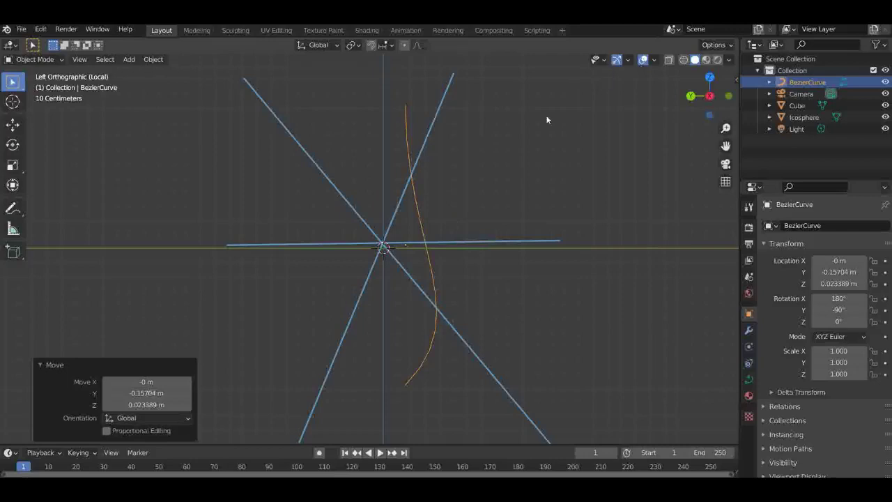
Step: Enter Edit Mode on the Bezier curve and draw an open freehand curve on its negative Y side with the Draw tool, undoing the stray strokes
{"action": "left_click", "coordinate": [35, 59]}
{"action": "left_click", "coordinate": [31, 86]}
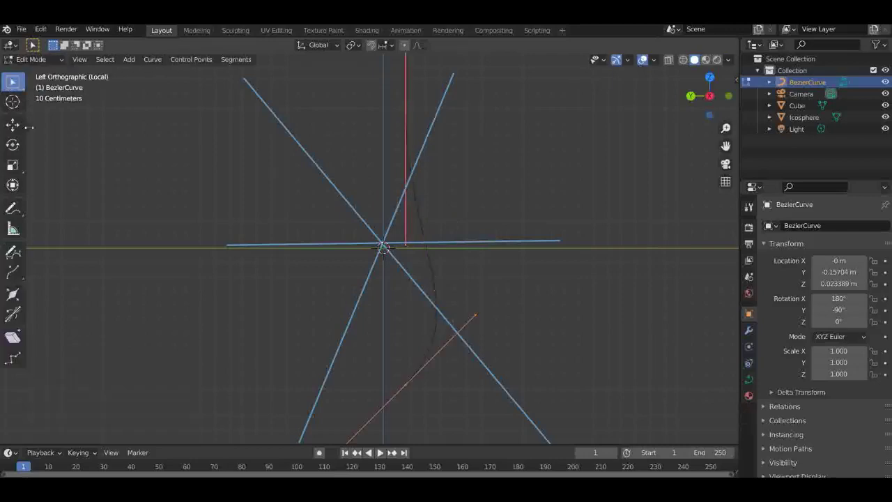
{"action": "scroll", "coordinate": [451, 275], "scroll_direction": "down", "scroll_amount": 4}
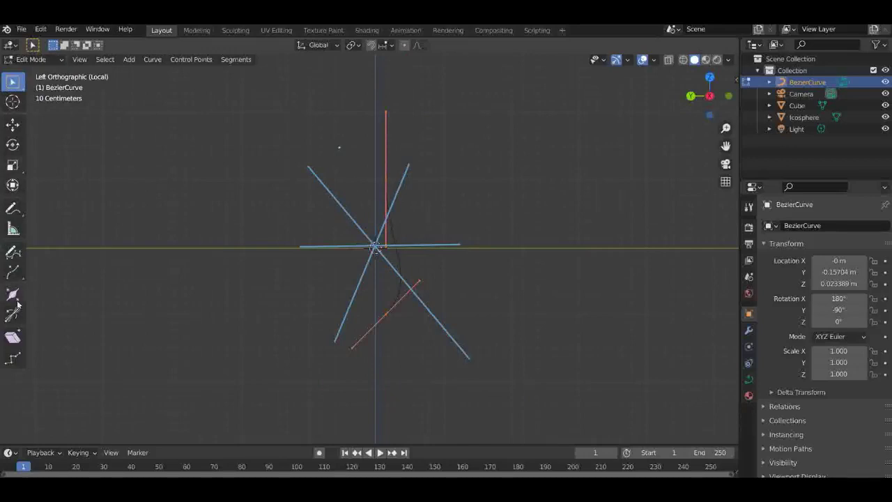
{"action": "left_click", "coordinate": [13, 254]}
{"action": "mouse_move", "coordinate": [286, 115]}
{"action": "left_mouse_down"}
{"action": "mouse_move", "coordinate": [241, 154]}
{"action": "mouse_move", "coordinate": [237, 334]}
{"action": "mouse_move", "coordinate": [274, 359]}
{"action": "left_mouse_up"}
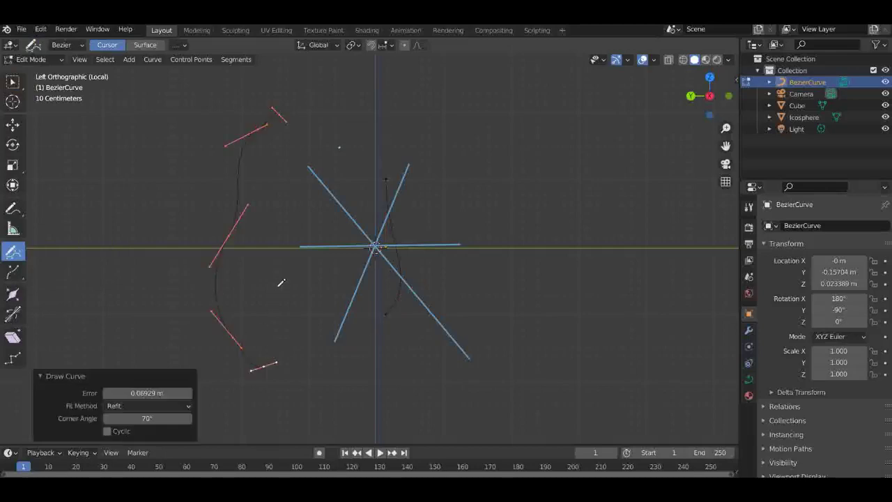
{"action": "key", "text": "ctrl+z"}
{"action": "mouse_move", "coordinate": [513, 142]}
{"action": "left_mouse_down"}
{"action": "mouse_move", "coordinate": [584, 190]}
{"action": "mouse_move", "coordinate": [599, 311]}
{"action": "mouse_move", "coordinate": [516, 354]}
{"action": "mouse_move", "coordinate": [488, 312]}
{"action": "left_mouse_up"}
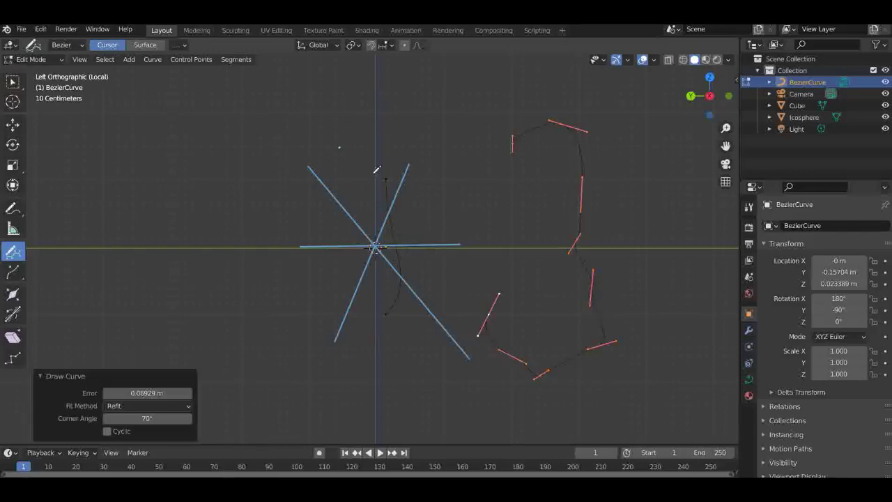
{"action": "mouse_move", "coordinate": [370, 155]}
{"action": "left_mouse_down"}
{"action": "mouse_move", "coordinate": [428, 237]}
{"action": "mouse_move", "coordinate": [463, 250]}
{"action": "left_mouse_up"}
{"action": "key", "text": "ctrl+z"}
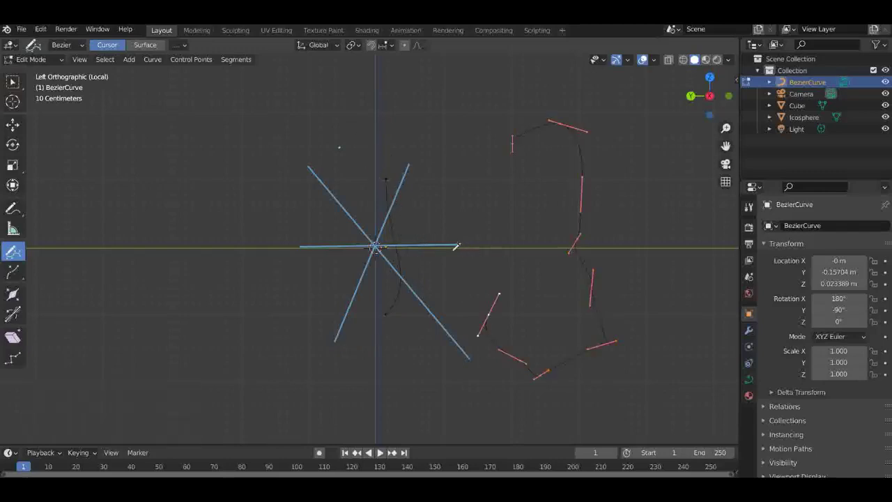
Step: Box-select the original Bezier curve beside the origin and delete its vertices
{"action": "left_click", "coordinate": [12, 81]}
{"action": "left_click_drag", "start_coordinate": [325, 153], "coordinate": [447, 333]}
{"action": "right_click", "coordinate": [398, 277]}
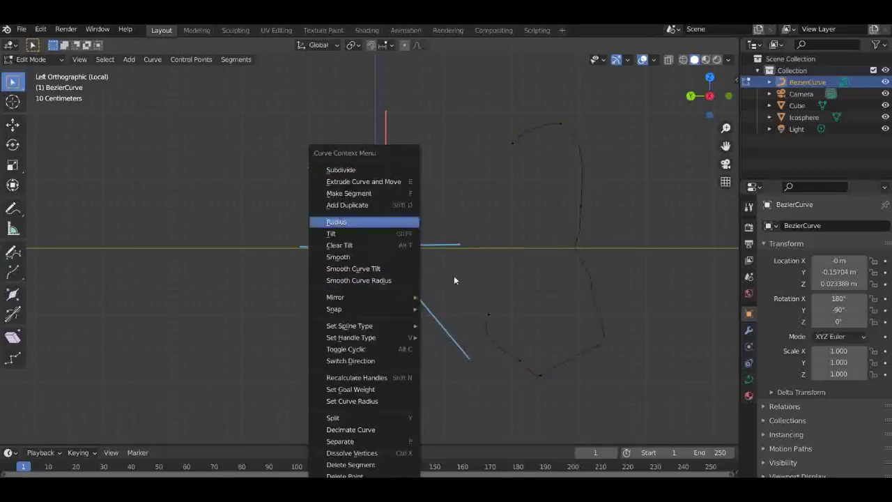
{"action": "key", "text": "x"}
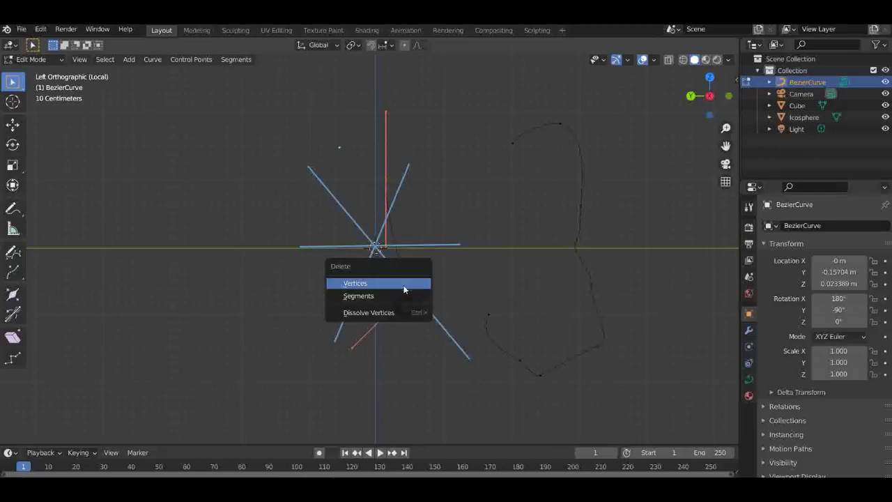
{"action": "left_click", "coordinate": [408, 284]}
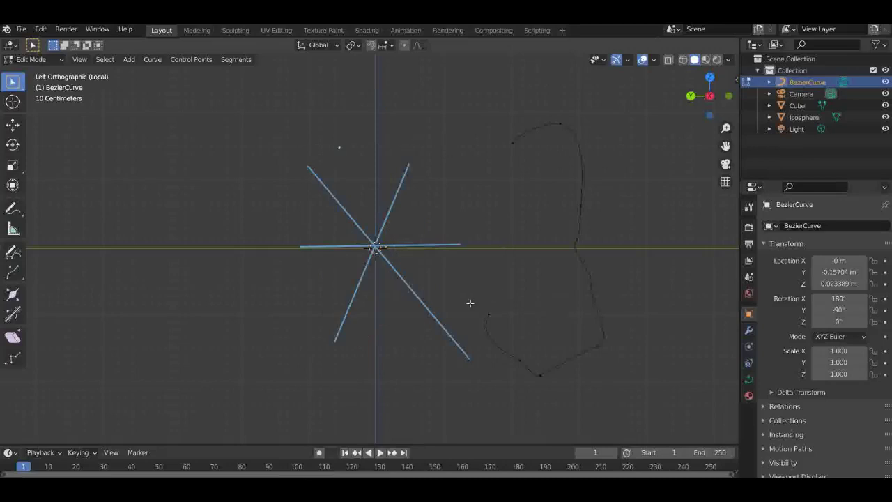
Step: Delete the control points at both ends of the freehand curve, keeping only its long outer stretch
{"action": "right_click", "coordinate": [504, 354]}
{"action": "key", "text": "x"}
{"action": "left_click", "coordinate": [506, 324]}
{"action": "left_click_drag", "start_coordinate": [503, 114], "coordinate": [530, 196]}
{"action": "key", "text": "x"}
{"action": "left_click", "coordinate": [520, 179]}
{"action": "left_click_drag", "start_coordinate": [515, 355], "coordinate": [548, 388]}
{"action": "right_click", "coordinate": [530, 377]}
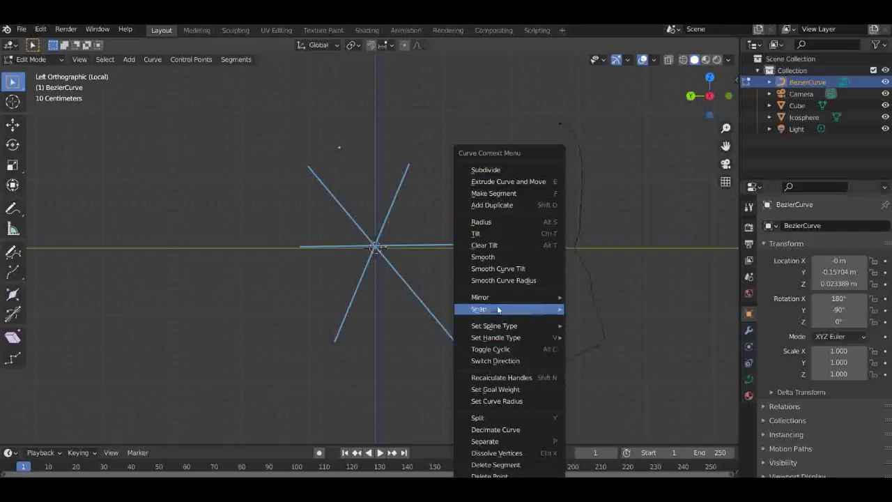
{"action": "key", "text": "Escape"}
{"action": "key", "text": "x"}
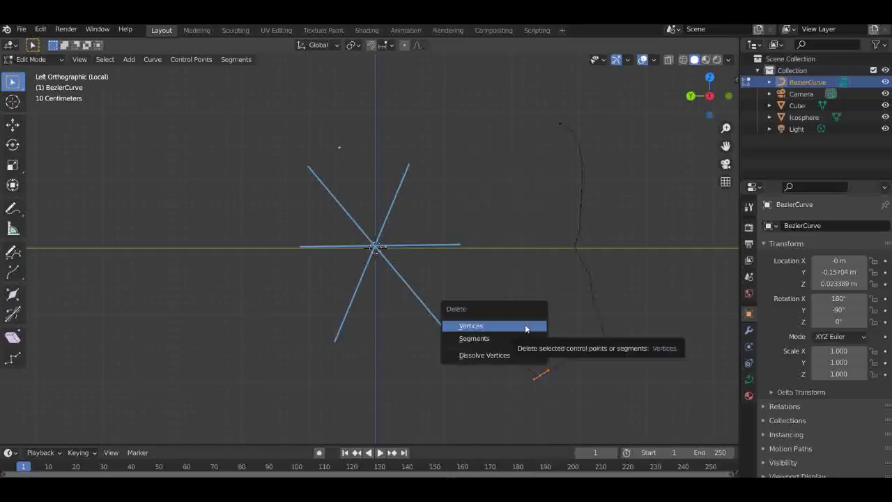
{"action": "left_click", "coordinate": [524, 324]}
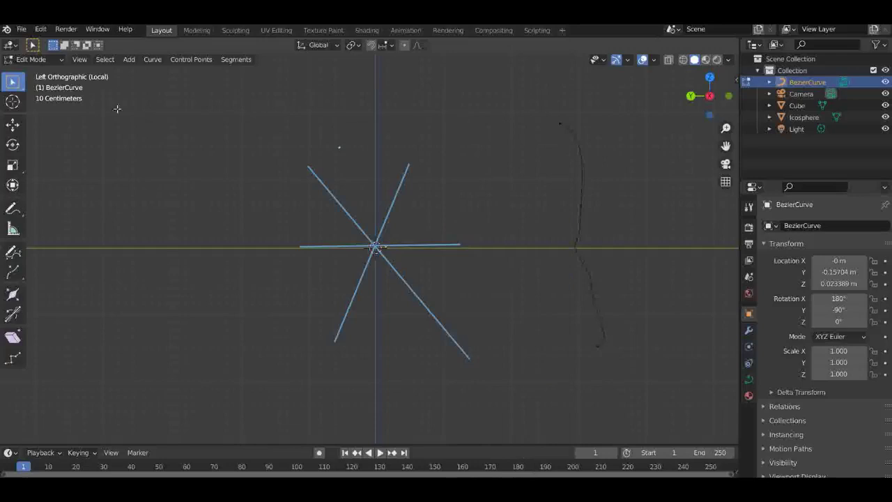
Step: Return to Object Mode and convert the curve to a mesh with Keep Original enabled
{"action": "left_click", "coordinate": [31, 59]}
{"action": "left_click", "coordinate": [28, 71]}
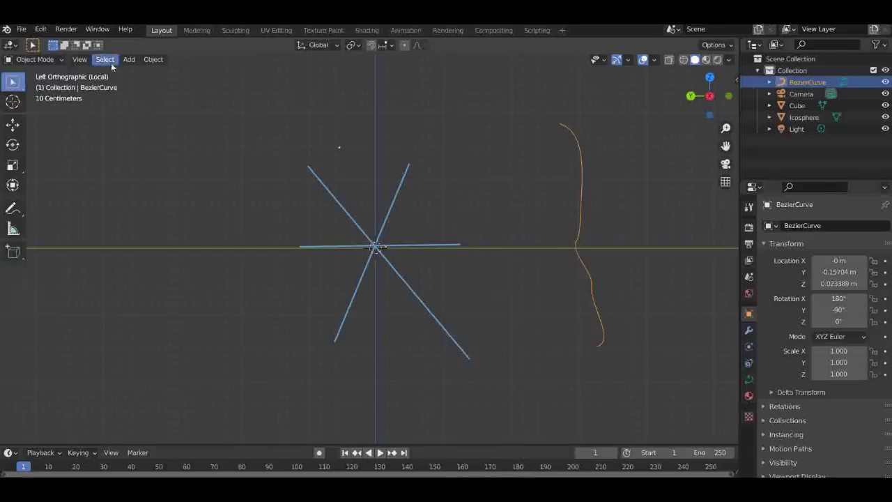
{"action": "left_click", "coordinate": [153, 59]}
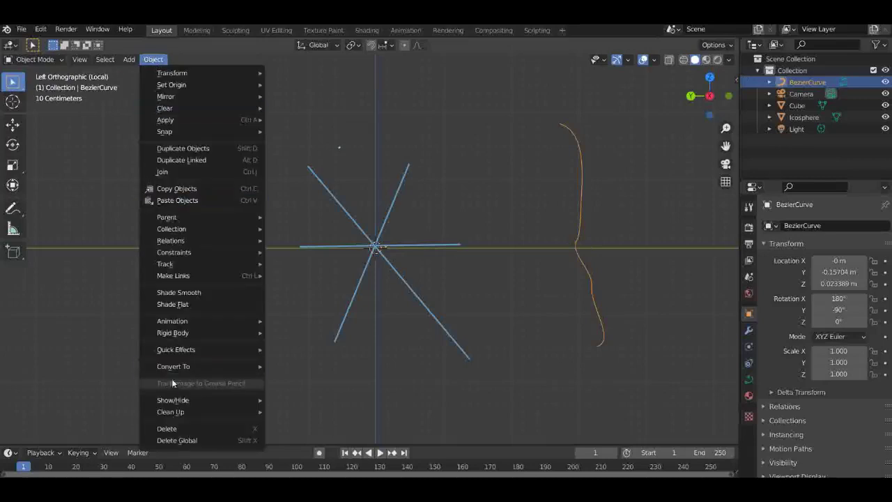
{"action": "mouse_move", "coordinate": [211, 370]}
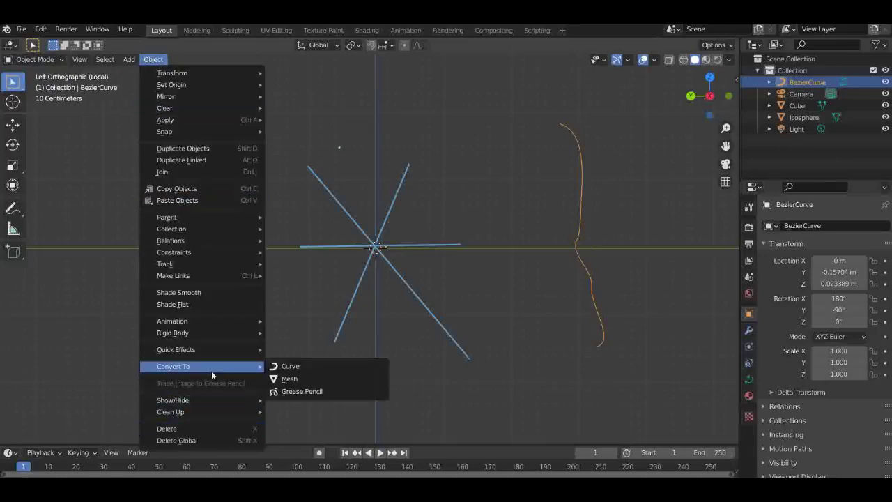
{"action": "left_click", "coordinate": [293, 379]}
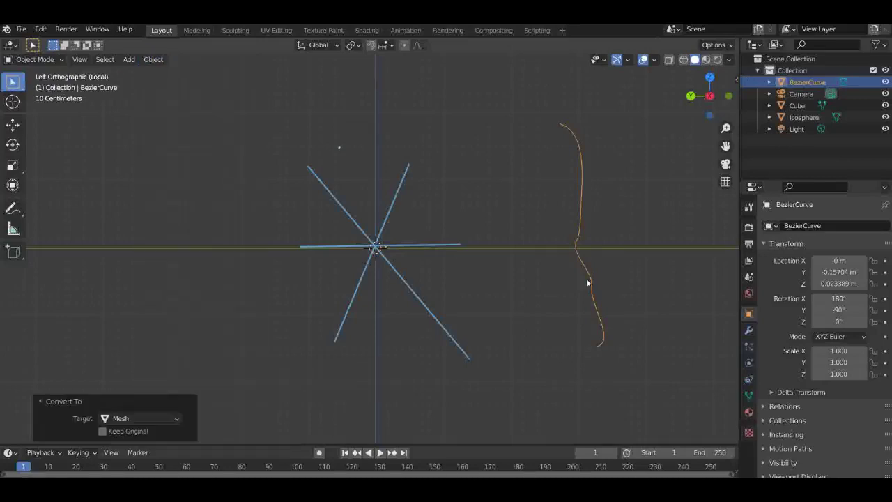
{"action": "left_click", "coordinate": [103, 431]}
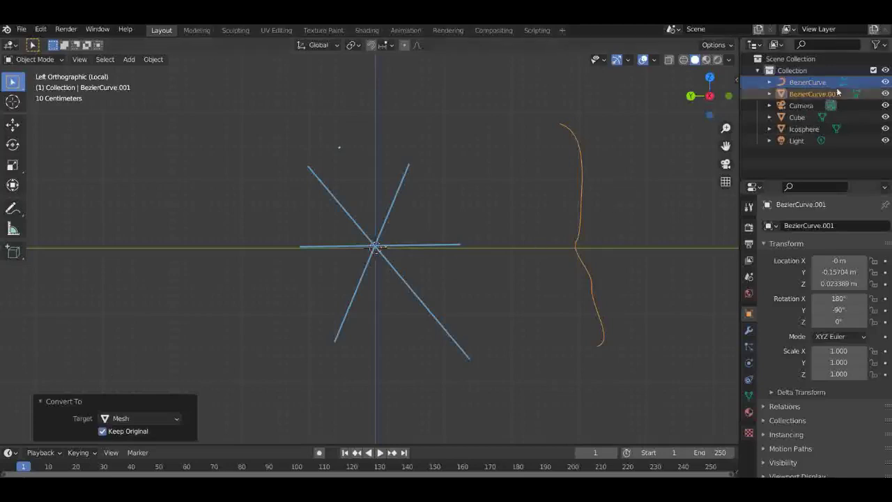
Step: Move the converted mesh copy of the curve about 6.5 m along the Y axis to the opposite side of the origin
{"action": "key", "text": "g"}
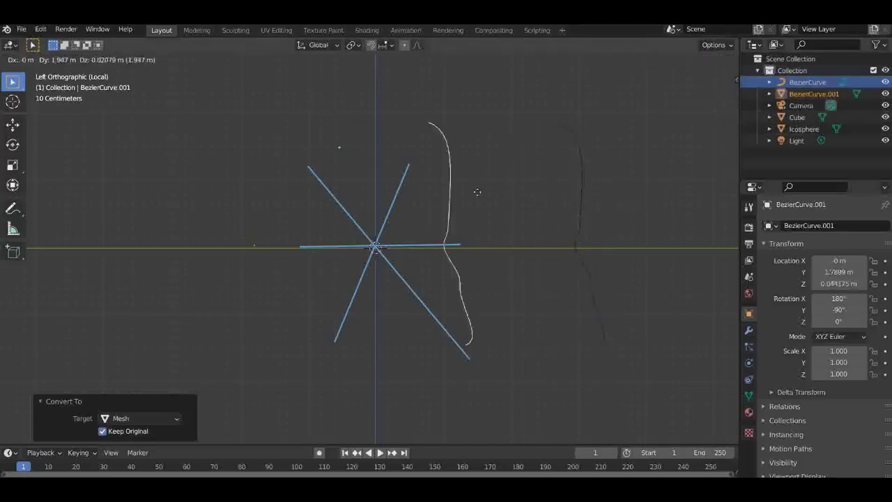
{"action": "key", "text": "x"}
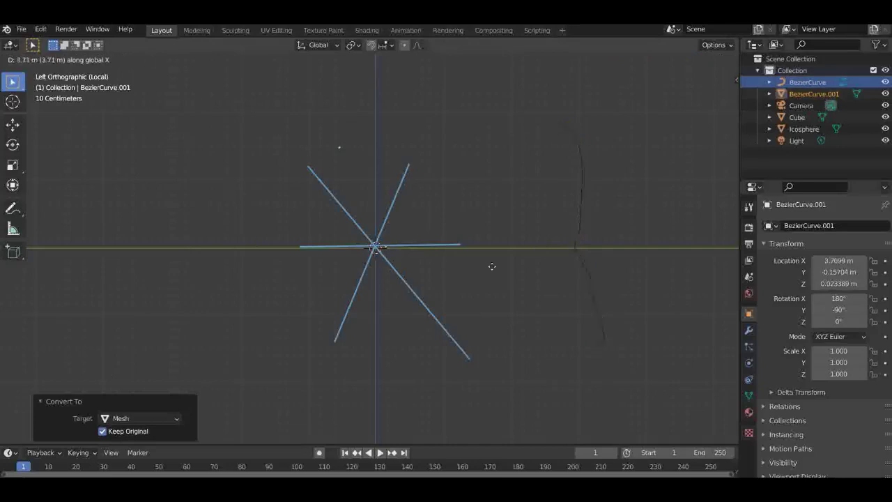
{"action": "key", "text": "y"}
{"action": "left_click", "coordinate": [280, 217]}
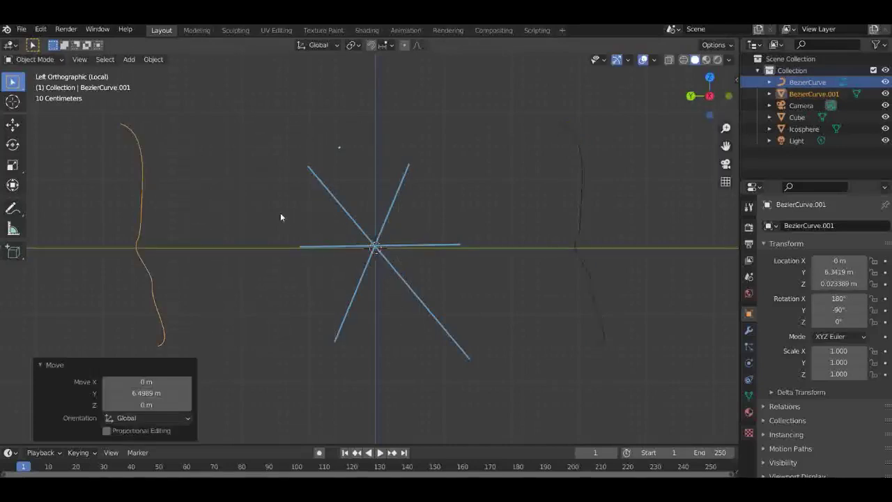
Step: Box-select the original curve, reload local view around it, and switch to Edit Mode in the left orthographic view
{"action": "left_click_drag", "start_coordinate": [556, 166], "coordinate": [594, 207]}
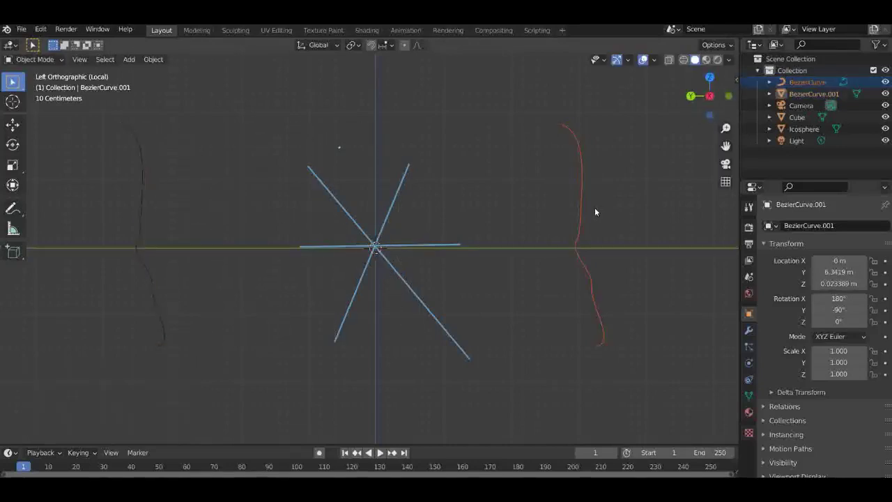
{"action": "key", "text": "KP_Divide"}
{"action": "key", "text": "KP_Divide"}
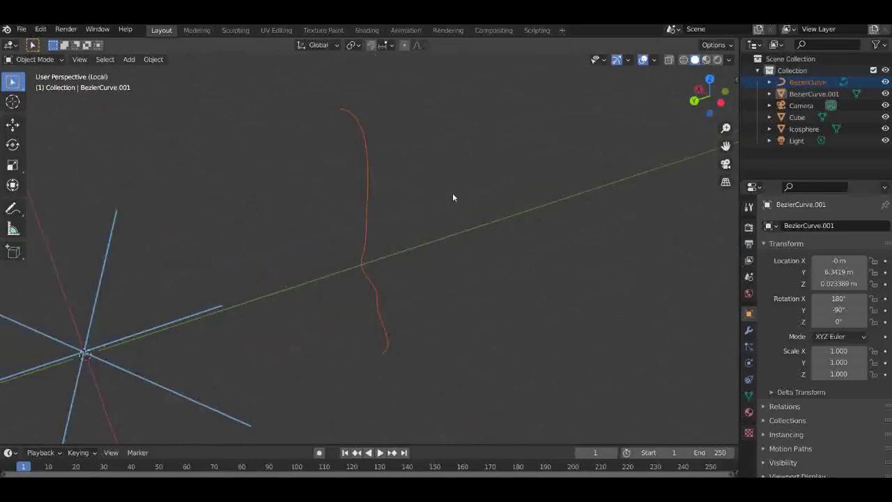
{"action": "left_click", "coordinate": [719, 102]}
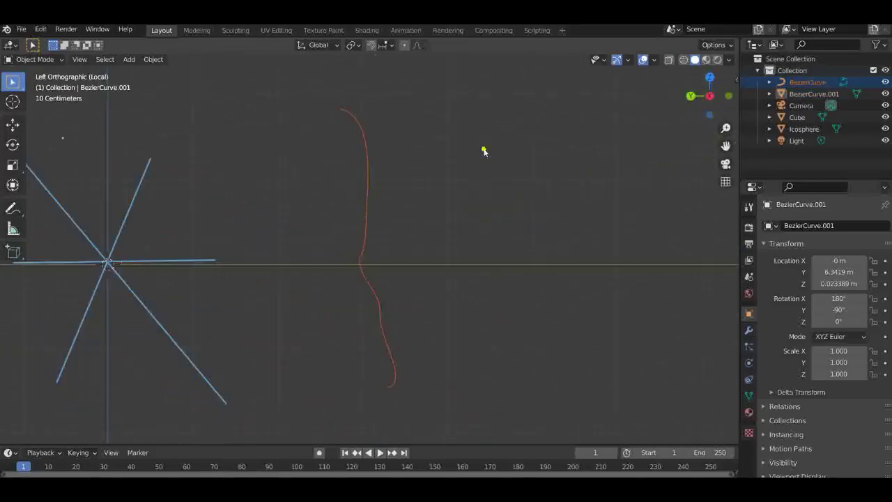
{"action": "left_click", "coordinate": [469, 172]}
{"action": "left_click_drag", "start_coordinate": [304, 103], "coordinate": [351, 171]}
{"action": "key", "text": "Tab"}
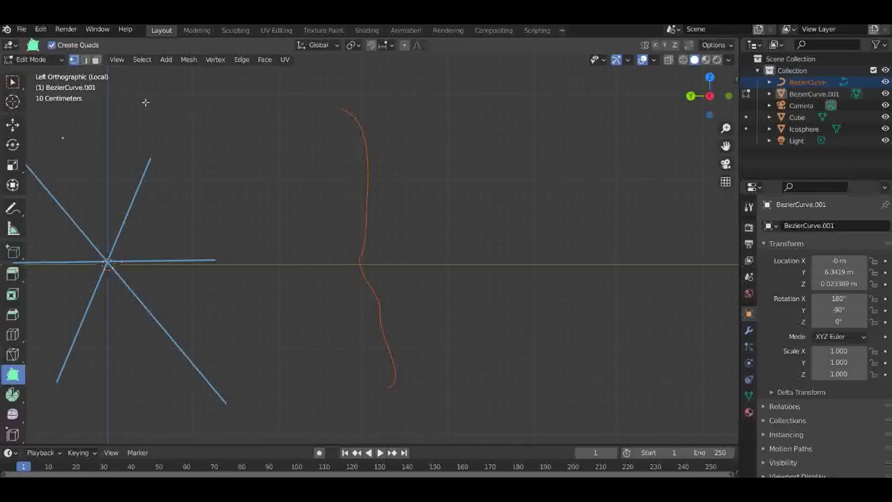
Step: Try a Spin of about 372° around the Z axis in 12 steps from the top view, and undo it
{"action": "left_click", "coordinate": [12, 395]}
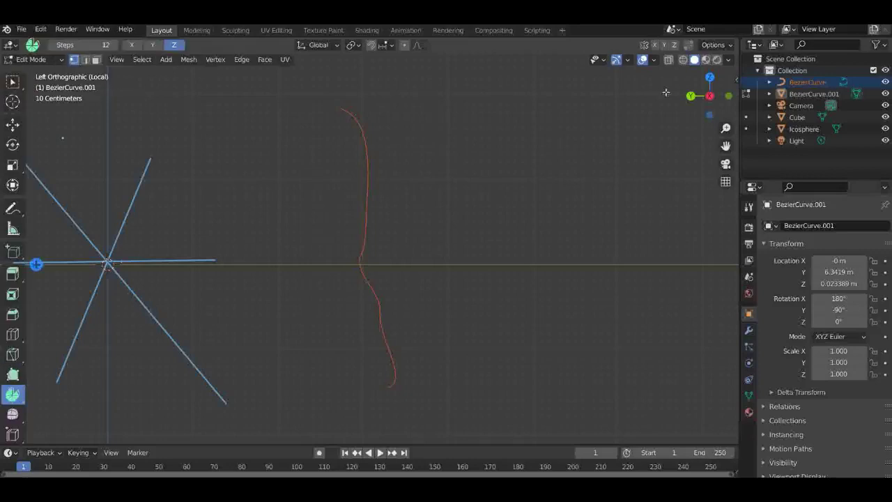
{"action": "left_click", "coordinate": [709, 78]}
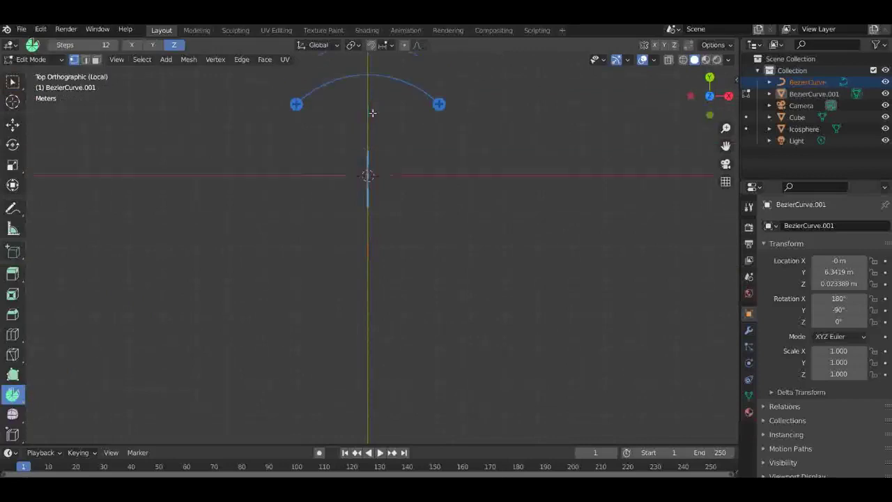
{"action": "left_click_drag", "start_coordinate": [440, 115], "coordinate": [390, 94]}
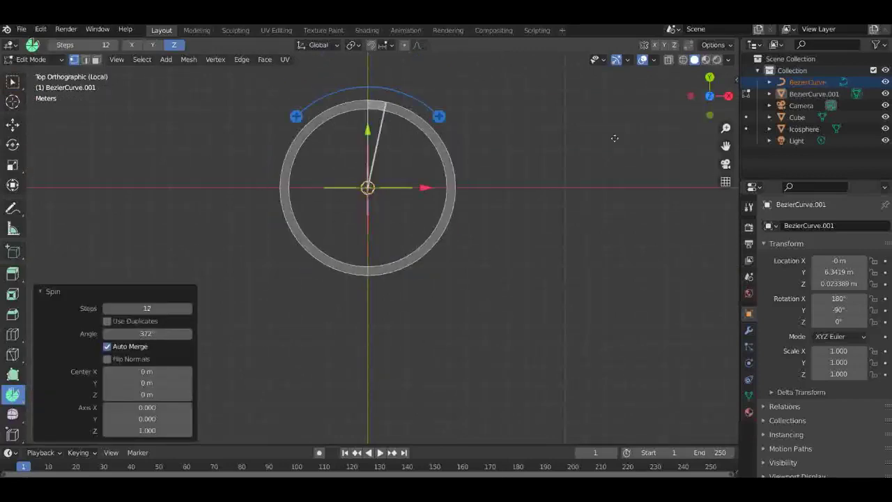
{"action": "left_click_drag", "start_coordinate": [709, 98], "coordinate": [488, 60]}
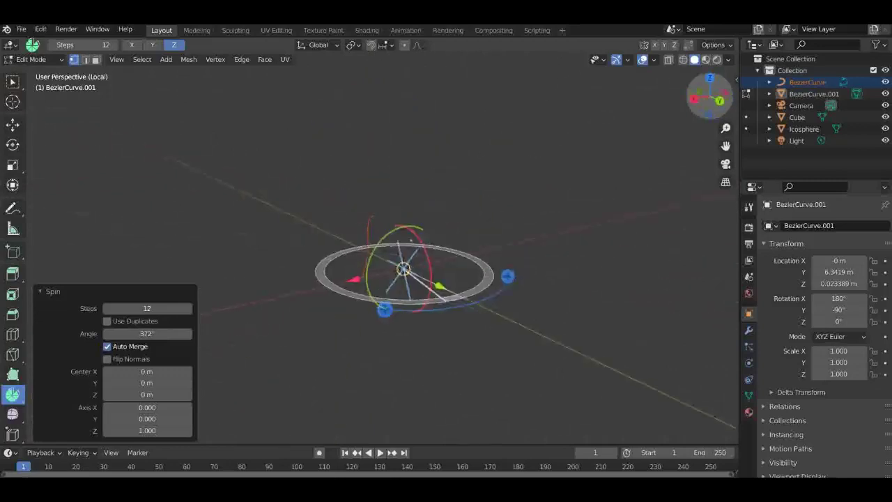
{"action": "left_click_drag", "start_coordinate": [718, 129], "coordinate": [595, 136]}
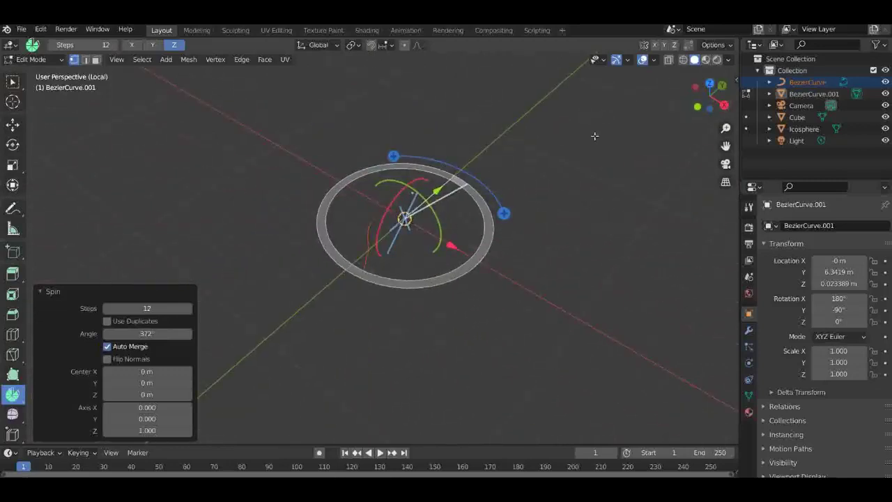
{"action": "key", "text": "ctrl+z"}
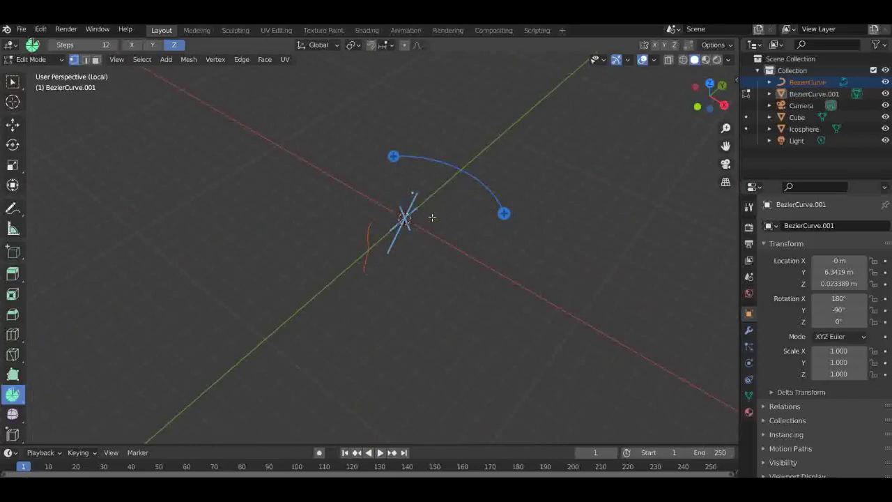
Step: Select the original Bezier curve in Object Mode, look at its Edit Mode tools, and return to Object Mode
{"action": "key", "text": "Tab"}
{"action": "left_click", "coordinate": [365, 235]}
{"action": "left_click", "coordinate": [365, 235]}
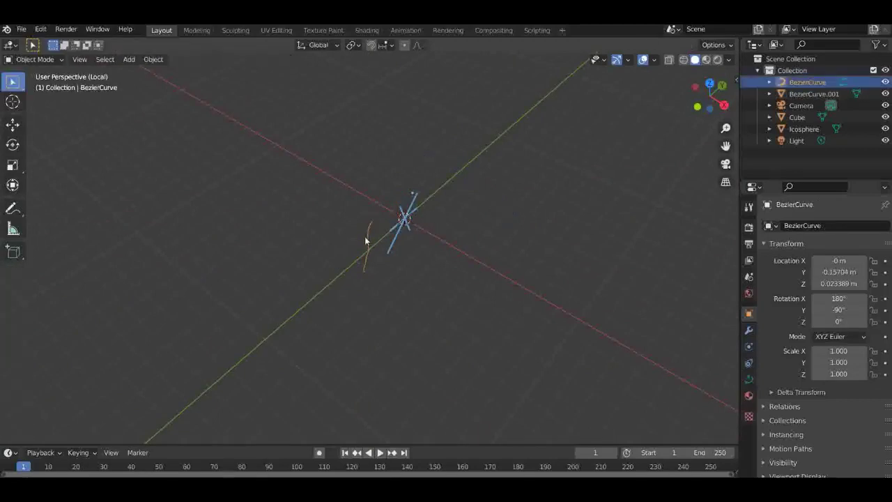
{"action": "left_click", "coordinate": [17, 62]}
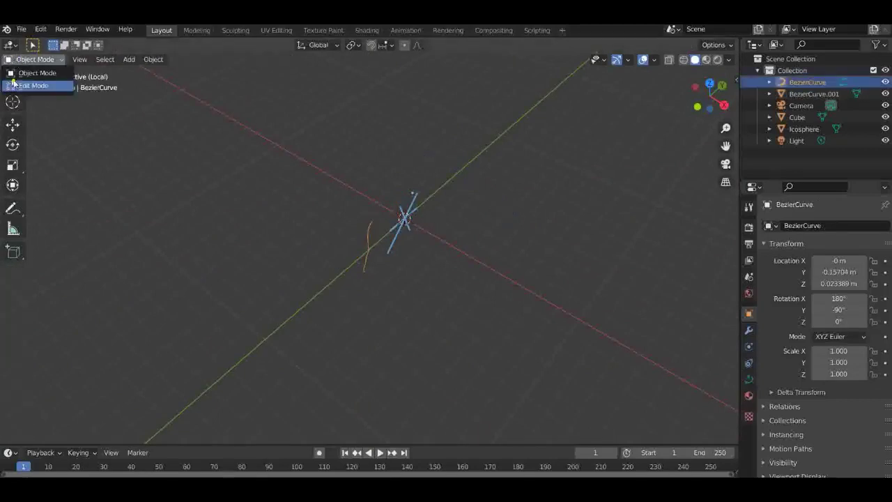
{"action": "left_click", "coordinate": [15, 84]}
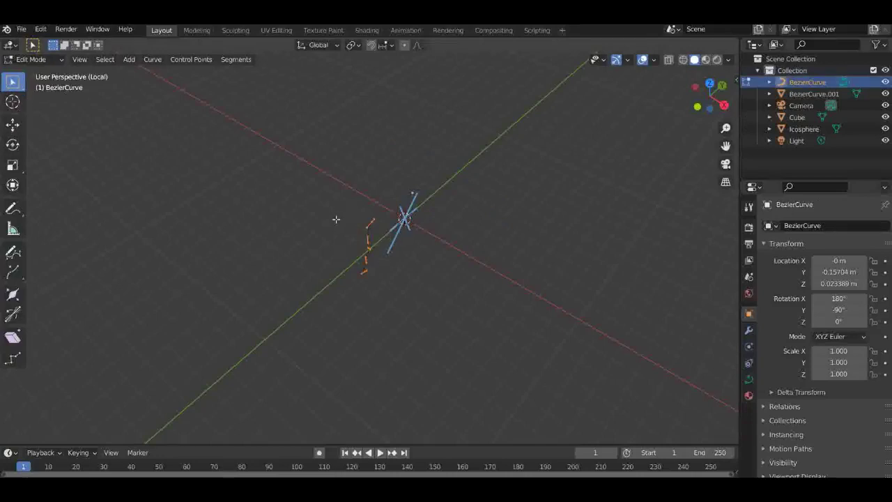
{"action": "key", "text": "Tab"}
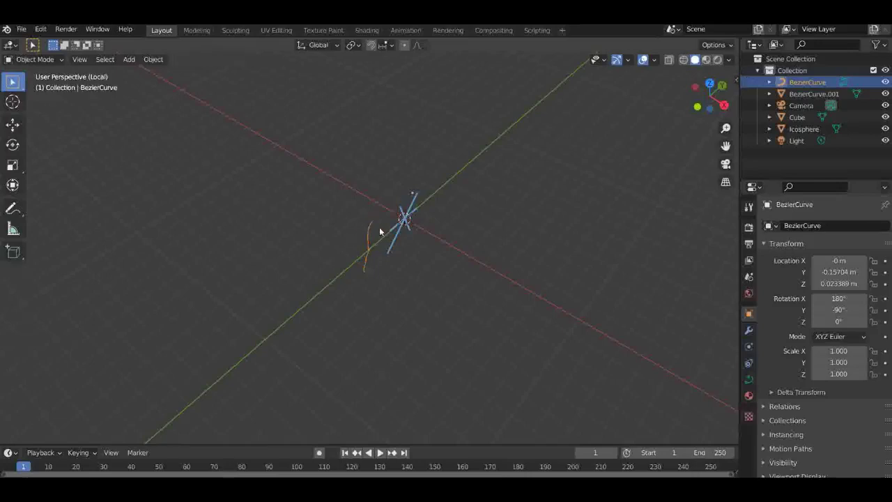
Step: Select the converted mesh BezierCurve.001, isolate it in local view, and enter Edit Mode on it
{"action": "left_click", "coordinate": [814, 93]}
{"action": "key", "text": "KP_Divide"}
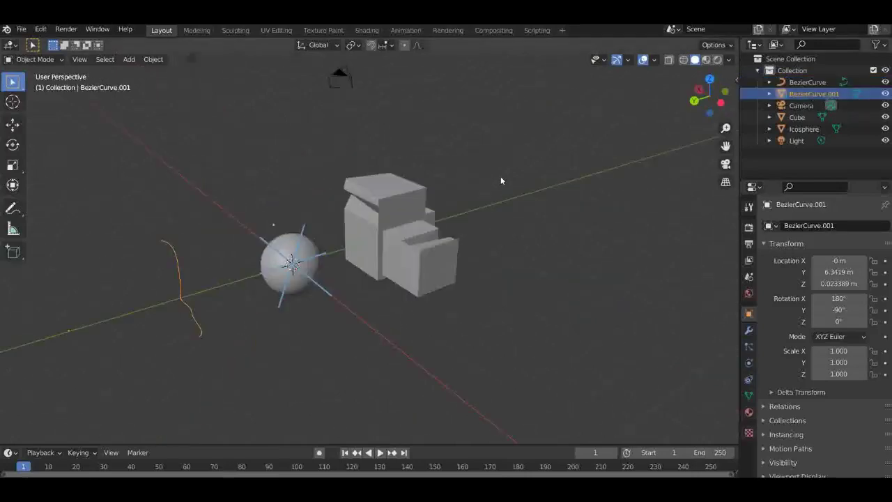
{"action": "key", "text": "KP_Divide"}
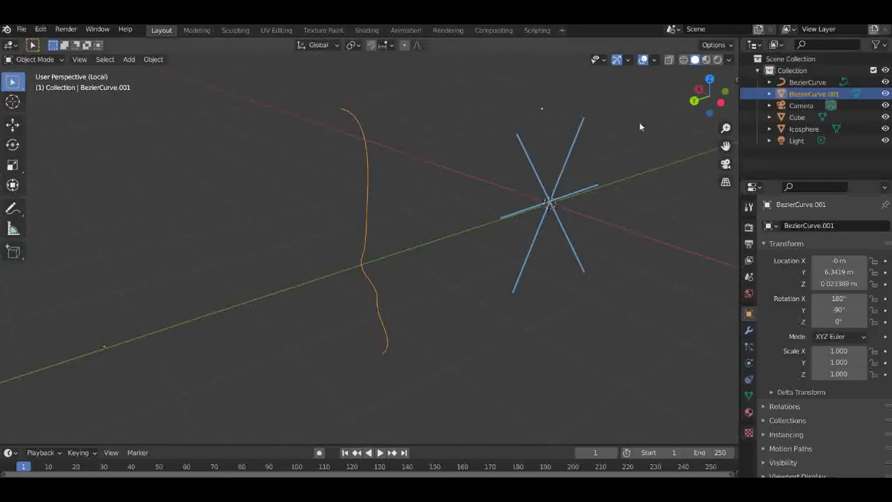
{"action": "key", "text": "KP_3"}
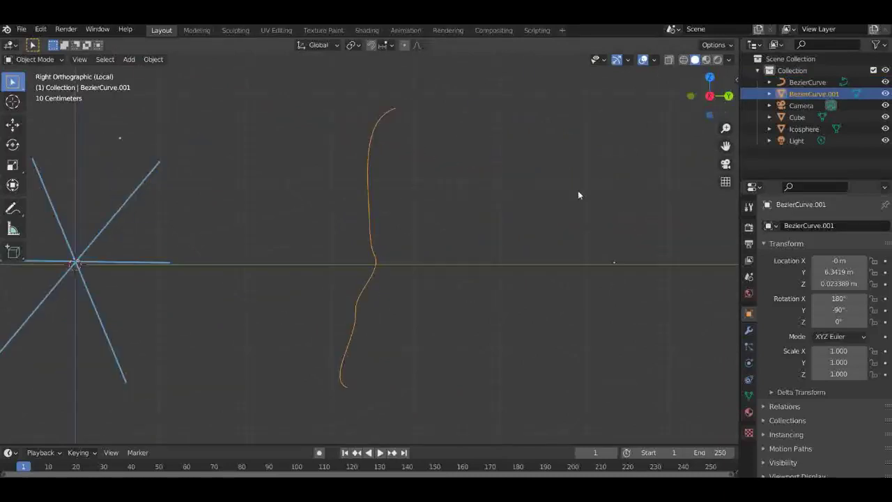
{"action": "scroll", "coordinate": [501, 214], "scroll_direction": "down", "scroll_amount": 3}
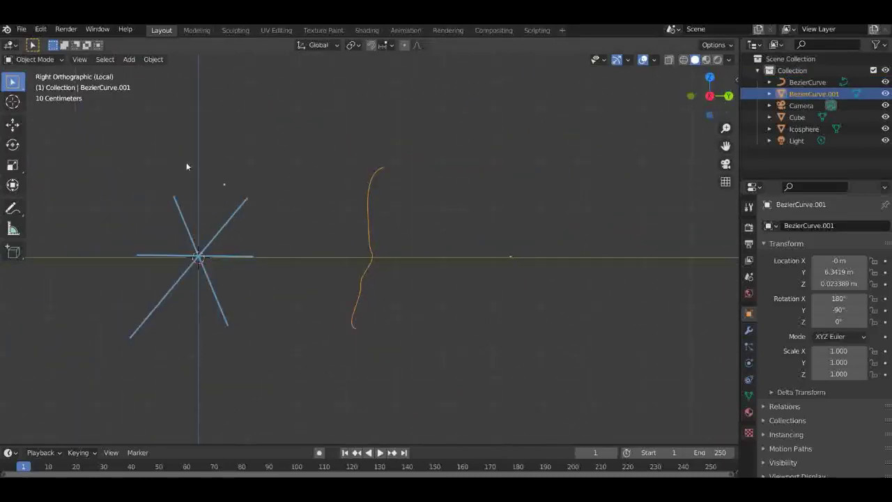
{"action": "left_click", "coordinate": [28, 59]}
{"action": "left_click", "coordinate": [39, 86]}
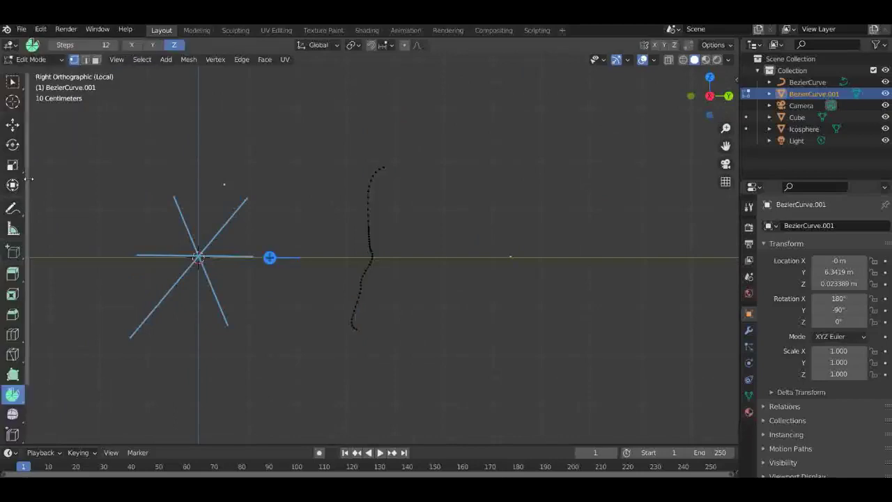
Step: Try spinning about 342° around the Z axis in 12 steps with no profile vertices selected, and undo it
{"action": "left_click", "coordinate": [709, 77]}
{"action": "left_click_drag", "start_coordinate": [439, 346], "coordinate": [414, 341]}
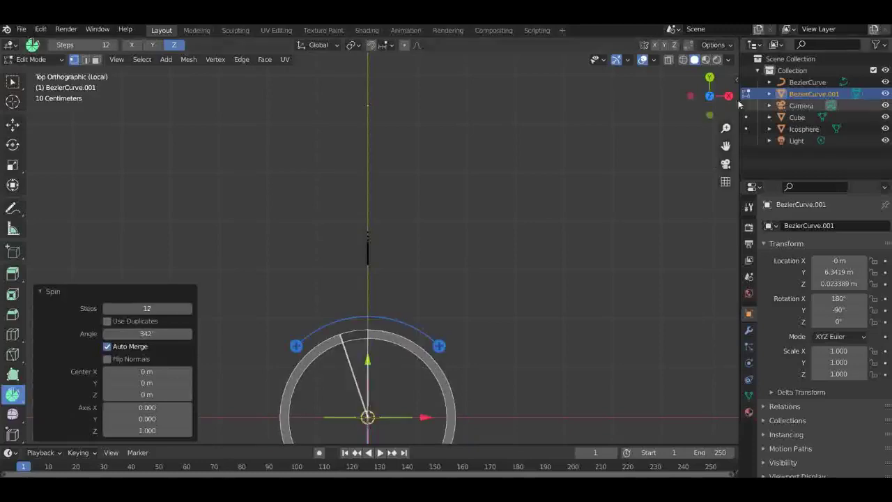
{"action": "left_click_drag", "start_coordinate": [721, 98], "coordinate": [627, 49]}
{"action": "middle_click_drag", "start_coordinate": [488, 237], "coordinate": [574, 197]}
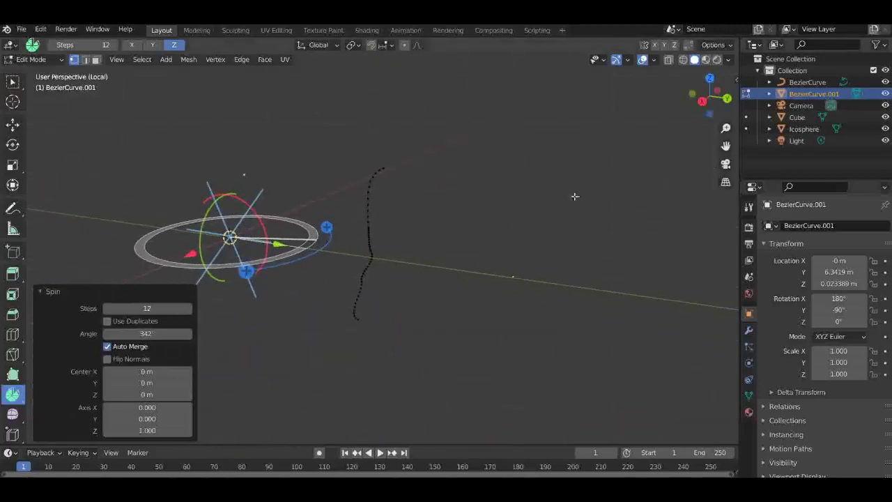
{"action": "key", "text": "ctrl+z"}
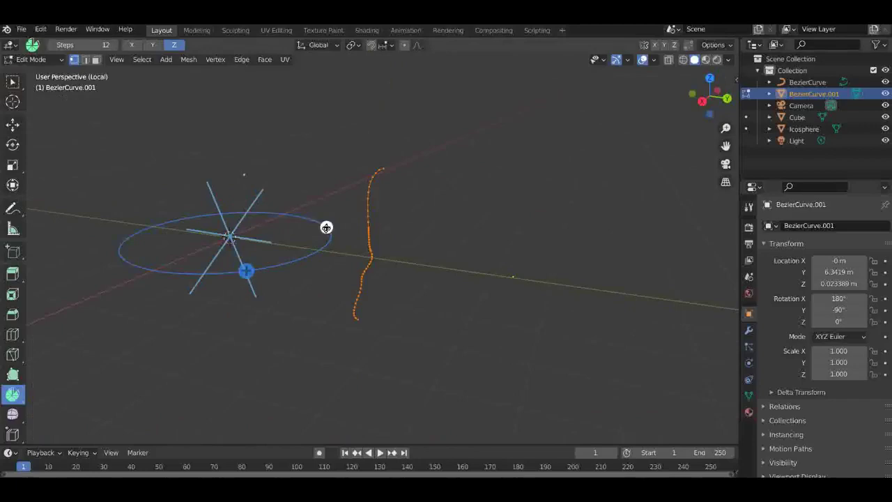
Step: Spin all vertices of the profile 360° around the Z axis in 12 steps with Auto Merge on
{"action": "left_click_drag", "start_coordinate": [326, 227], "coordinate": [434, 251]}
{"action": "right_click", "coordinate": [433, 252]}
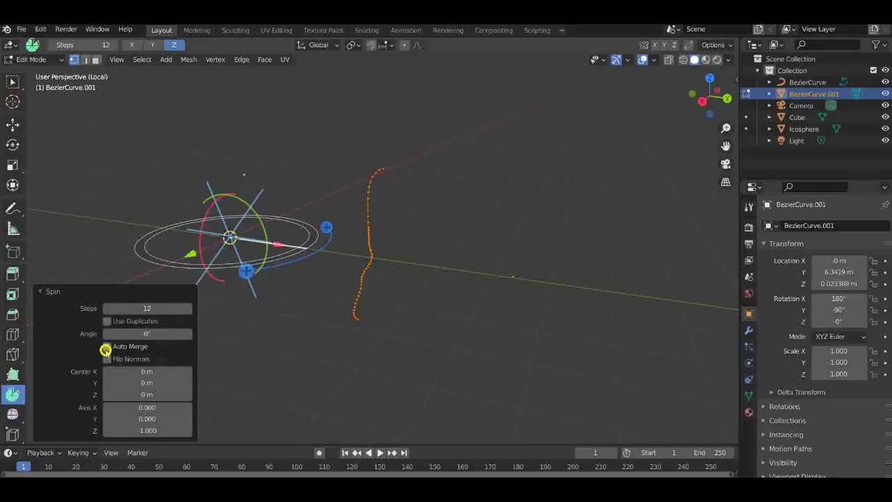
{"action": "left_click", "coordinate": [106, 348]}
{"action": "left_click_drag", "start_coordinate": [326, 243], "coordinate": [393, 226]}
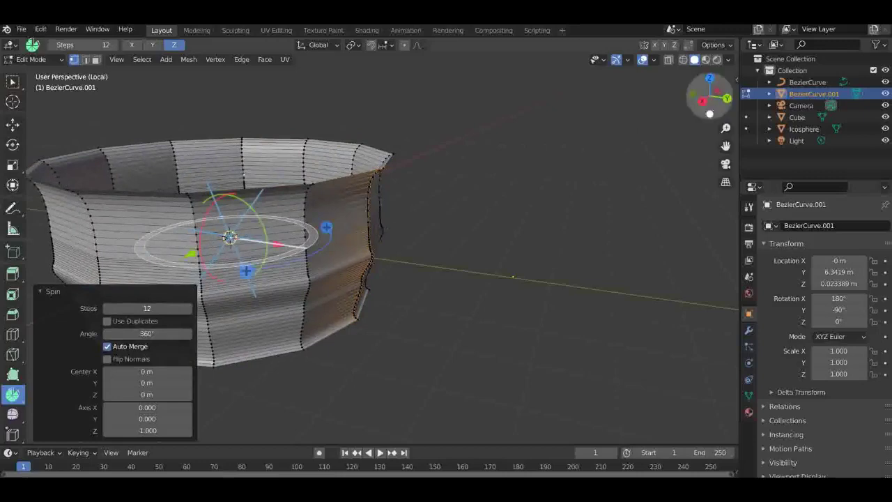
Step: Enable Auto Merge in the mesh editing options
{"action": "left_click_drag", "start_coordinate": [711, 98], "coordinate": [468, 257]}
{"action": "left_click", "coordinate": [712, 45]}
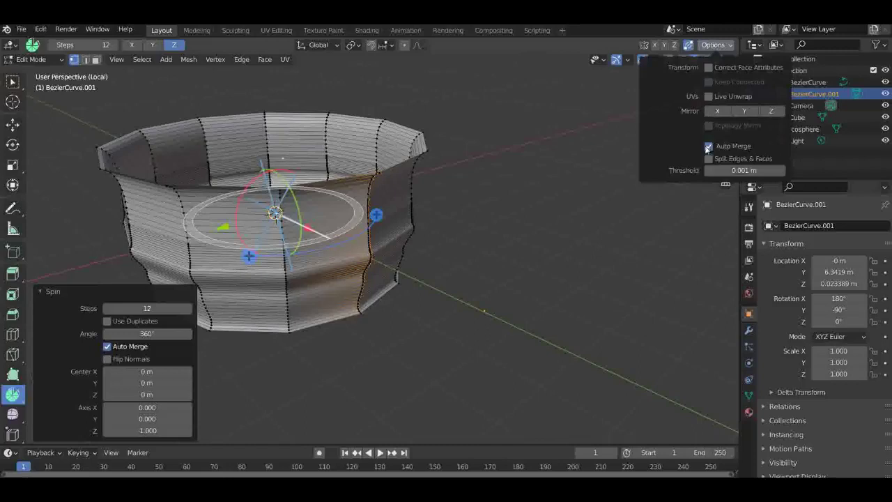
Step: Try another spin of the profile around the Z axis, and undo both spins back to the bare profile
{"action": "left_click_drag", "start_coordinate": [376, 215], "coordinate": [308, 241]}
{"action": "key", "text": "a"}
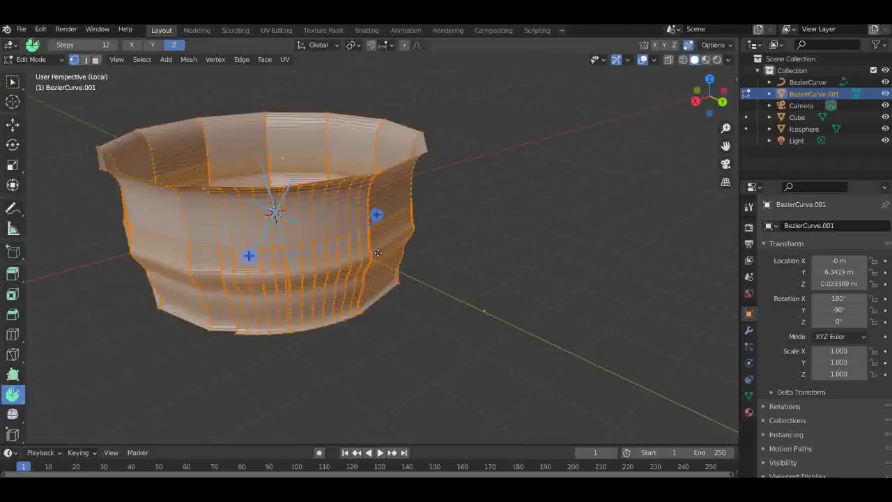
{"action": "key", "text": "g"}
{"action": "right_click", "coordinate": [462, 272]}
{"action": "left_click_drag", "start_coordinate": [708, 97], "coordinate": [654, 155]}
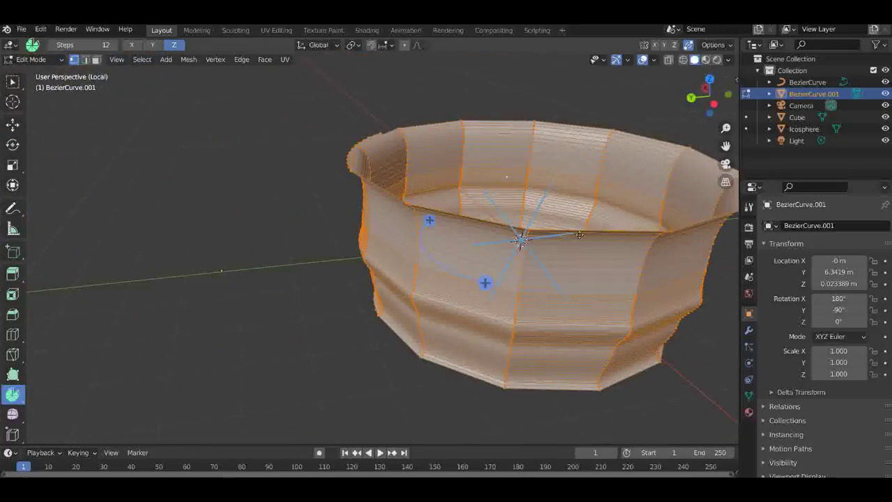
{"action": "middle_click_drag", "start_coordinate": [521, 241], "coordinate": [351, 236], "text": "shift"}
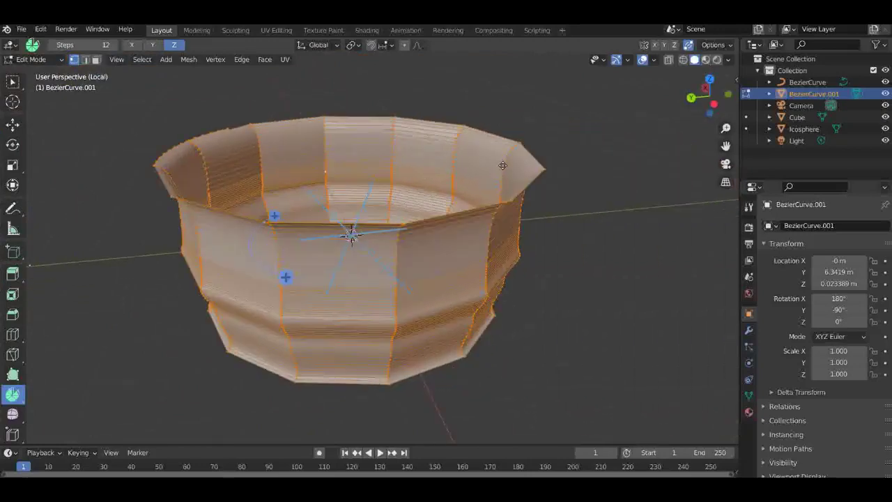
{"action": "key", "text": "ctrl+z"}
{"action": "key", "text": "ctrl+z"}
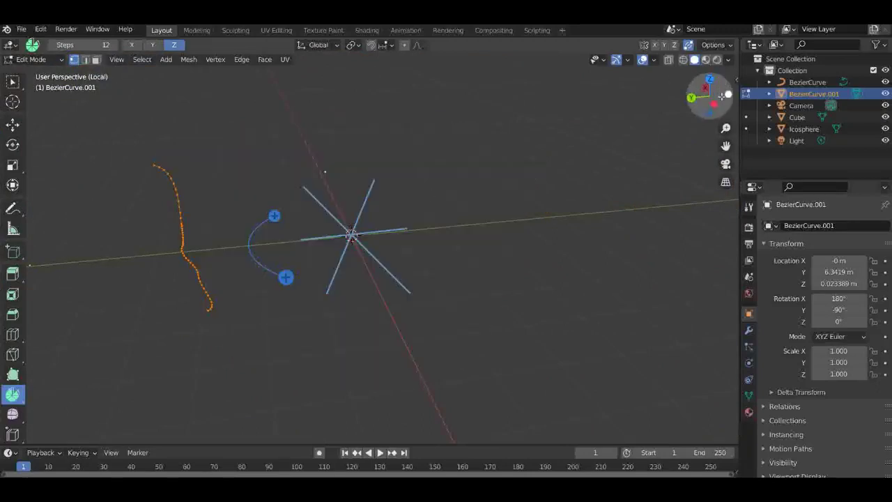
Step: Try filling the profile's vertices with a face in the left orthographic view, and undo the fill
{"action": "left_click", "coordinate": [714, 104]}
{"action": "key", "text": "f"}
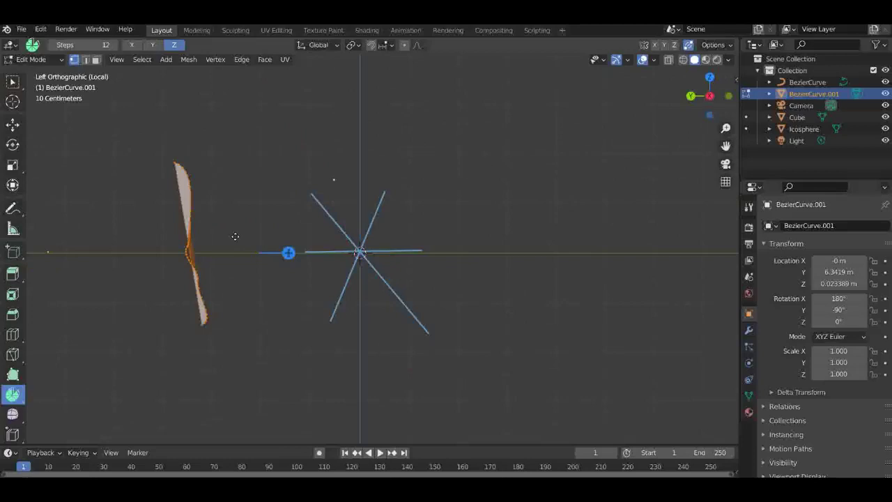
{"action": "key", "text": "ctrl+z"}
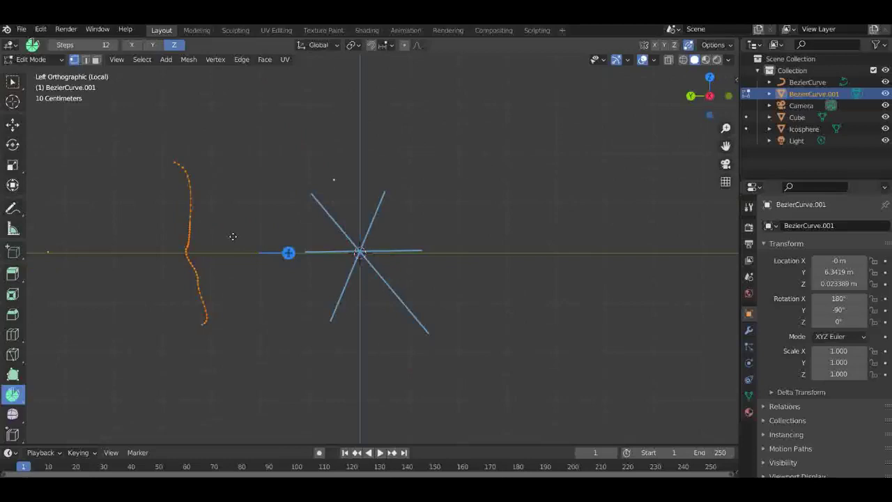
Step: Move all vertices of the profile about -4.79 m along Y to the other side of the Z axis
{"action": "left_click", "coordinate": [233, 237]}
{"action": "left_click", "coordinate": [21, 85]}
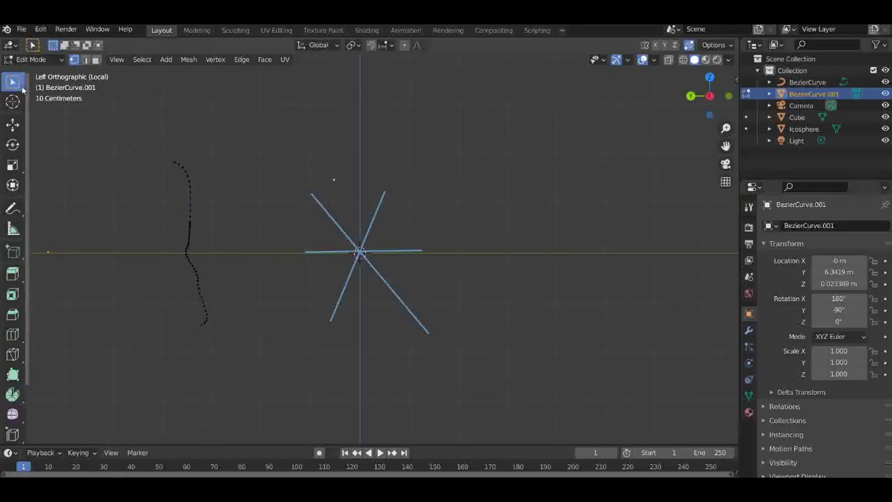
{"action": "key", "text": "a"}
{"action": "key", "text": "g"}
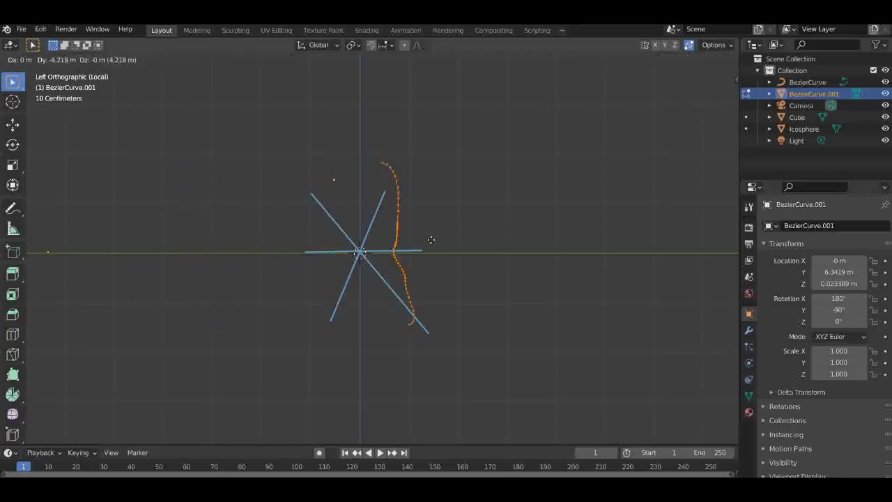
{"action": "left_click", "coordinate": [478, 241]}
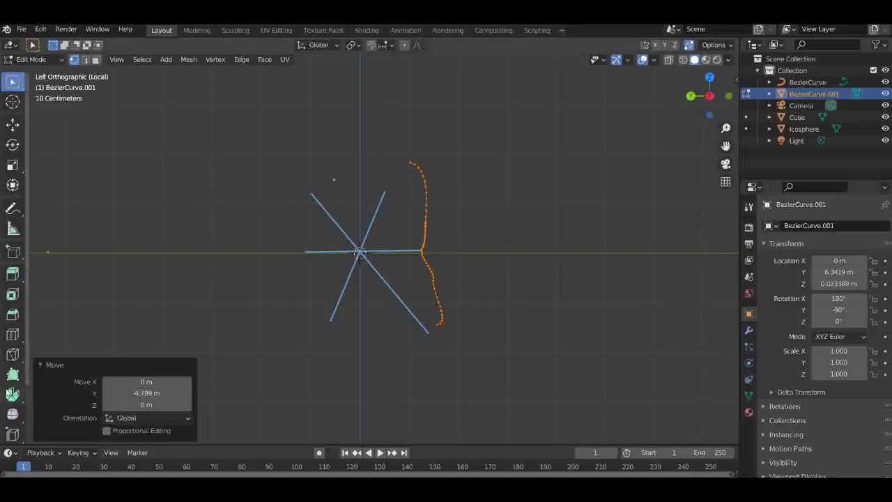
Step: Try spinning the moved profile around the Z axis in 12 steps from the top view, inspect the gap, and undo the spin
{"action": "left_click", "coordinate": [13, 394]}
{"action": "left_click", "coordinate": [709, 76]}
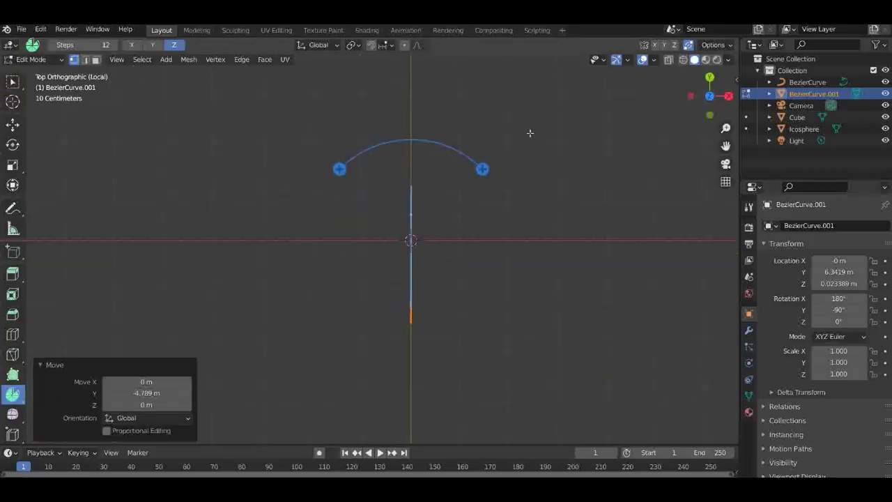
{"action": "left_click_drag", "start_coordinate": [479, 167], "coordinate": [551, 185]}
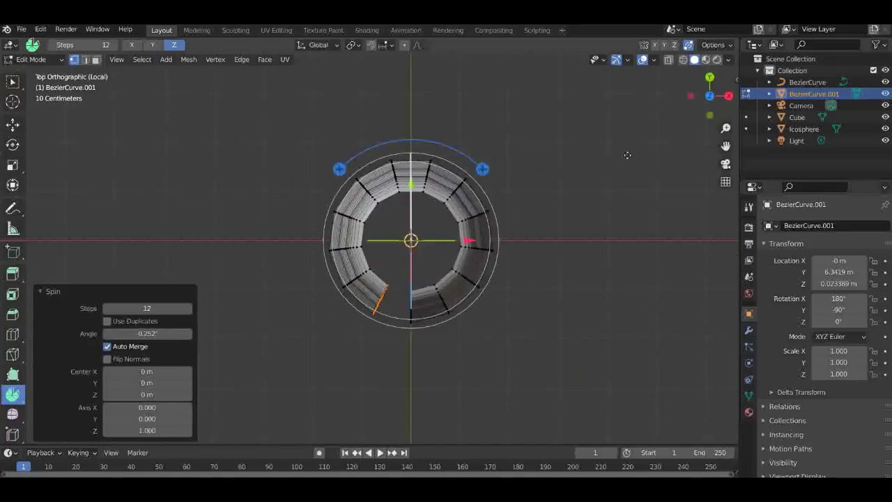
{"action": "left_click_drag", "start_coordinate": [710, 88], "coordinate": [701, 103]}
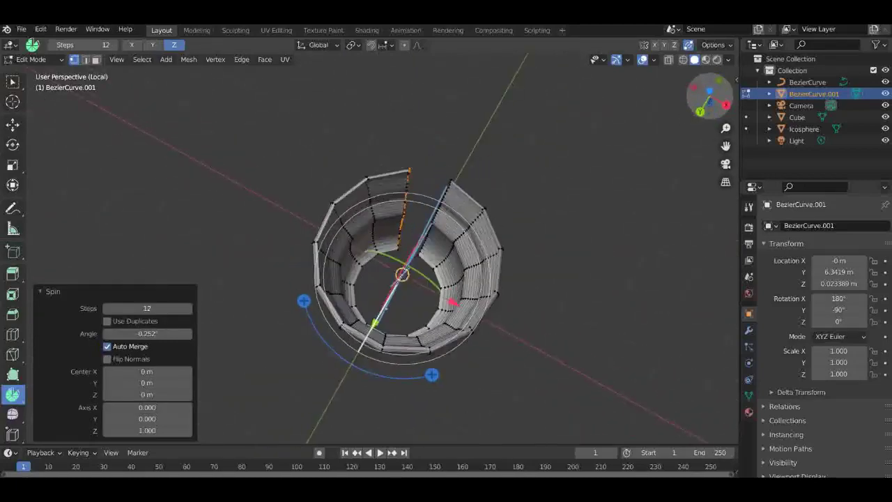
{"action": "scroll", "coordinate": [461, 300], "scroll_direction": "up", "scroll_amount": 9}
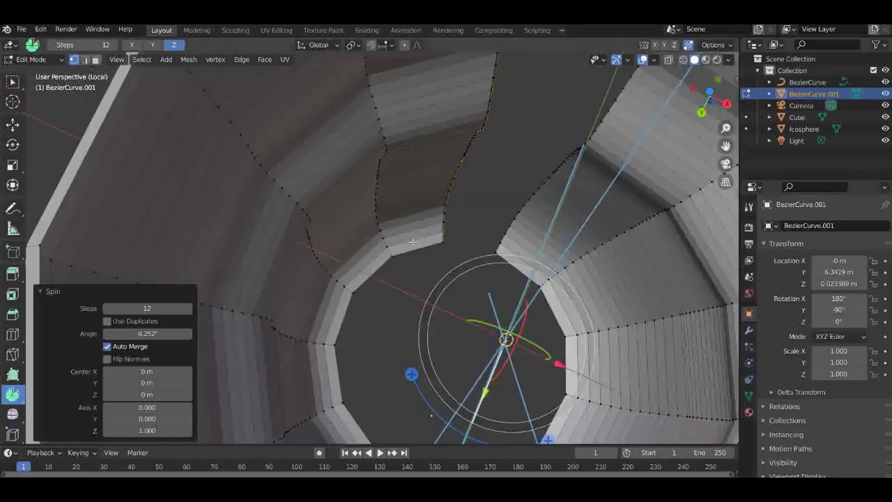
{"action": "scroll", "coordinate": [501, 239], "scroll_direction": "down", "scroll_amount": 8}
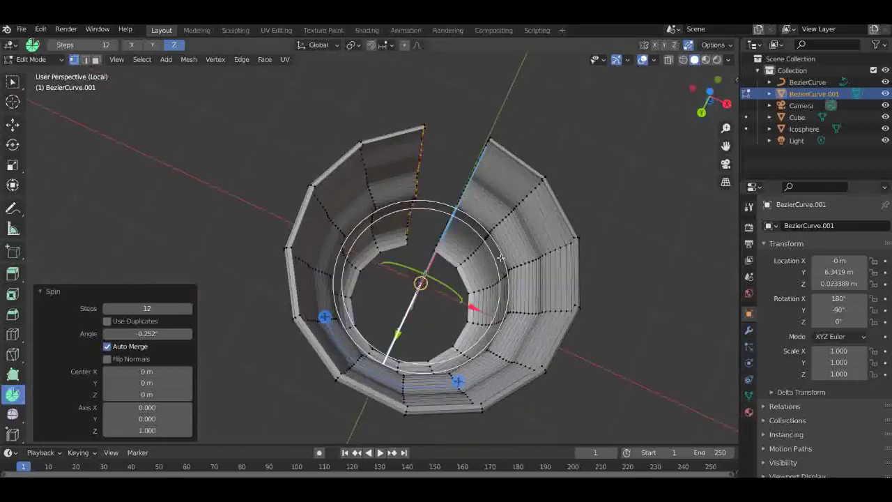
{"action": "key", "text": "ctrl+z"}
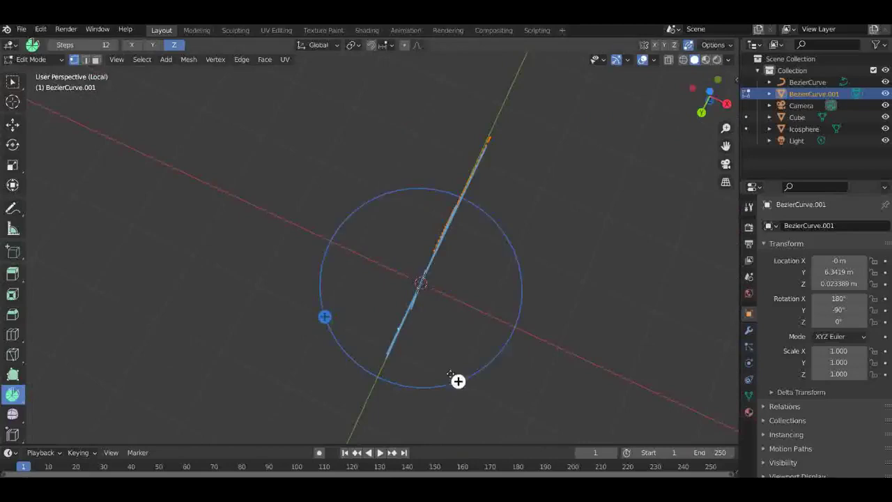
Step: Spin the profile 360° around the Z axis in 12 steps with Auto Merge on, and deselect the mesh
{"action": "left_click_drag", "start_coordinate": [458, 380], "coordinate": [490, 467]}
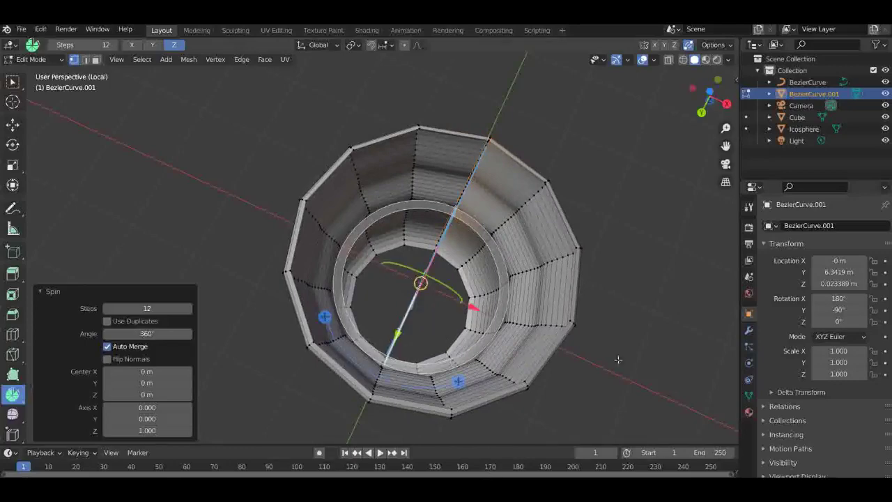
{"action": "left_click", "coordinate": [690, 298]}
{"action": "scroll", "coordinate": [491, 317], "scroll_direction": "up", "scroll_amount": 5}
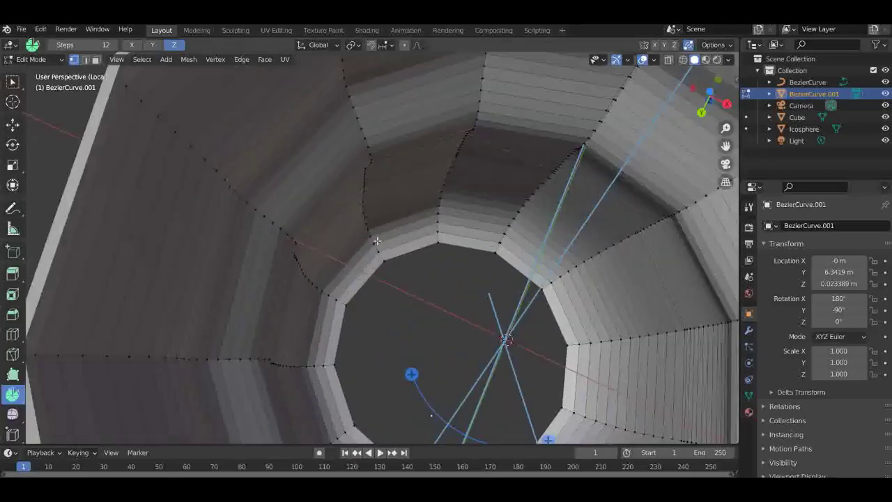
{"action": "left_click_drag", "start_coordinate": [377, 240], "coordinate": [459, 299]}
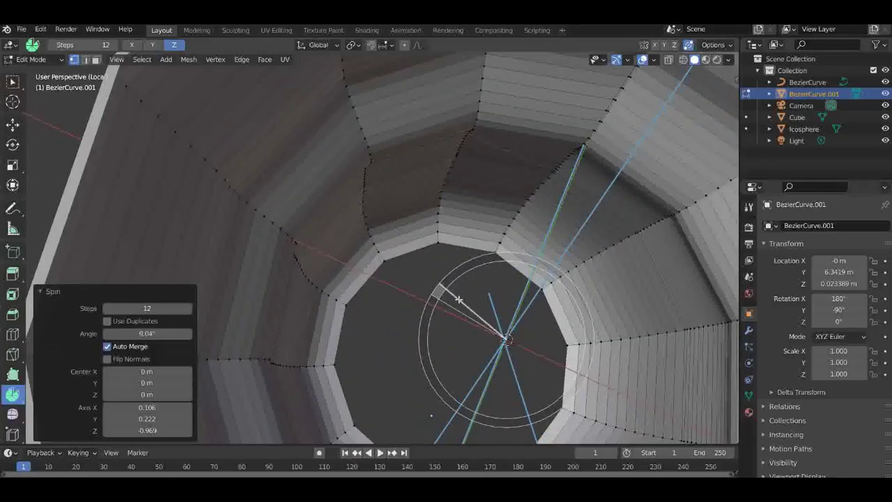
{"action": "right_click", "coordinate": [458, 298]}
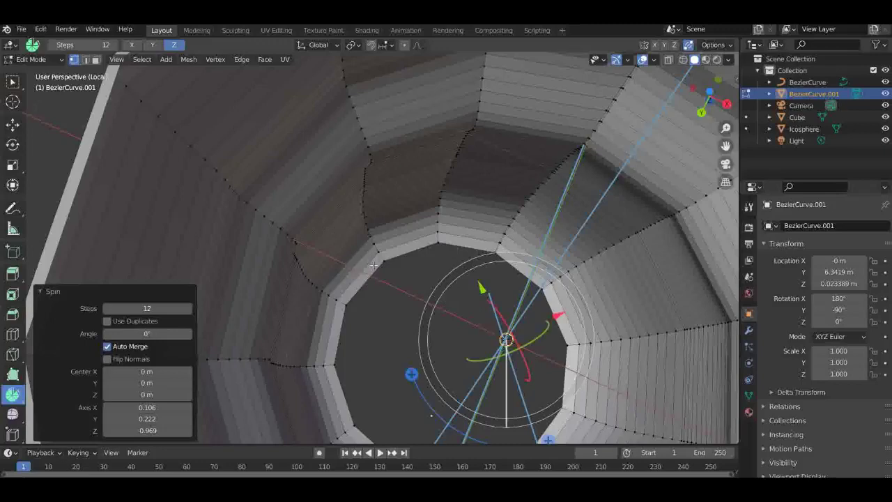
{"action": "key", "text": "ctrl+z"}
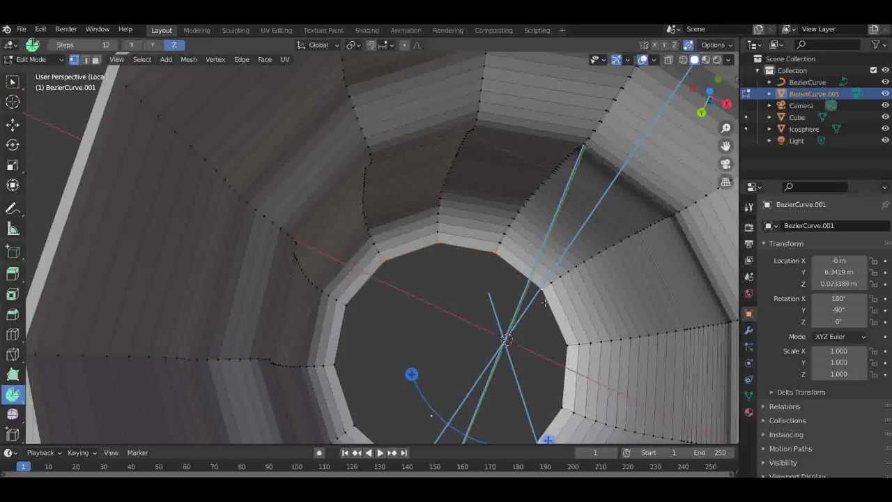
Step: Select the vertices around the narrow opening in the bottom orthographic view and fill the opening with a face
{"action": "scroll", "coordinate": [544, 302], "scroll_direction": "down", "scroll_amount": 4}
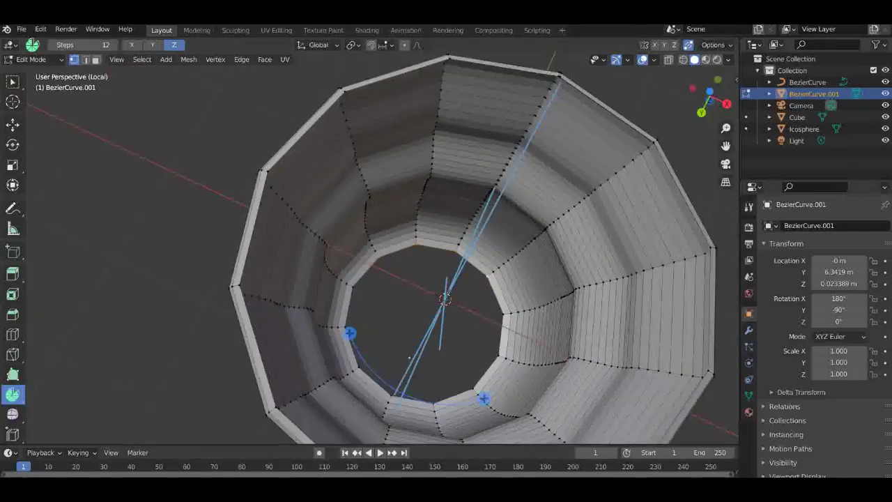
{"action": "key", "text": "ctrl+KP_7"}
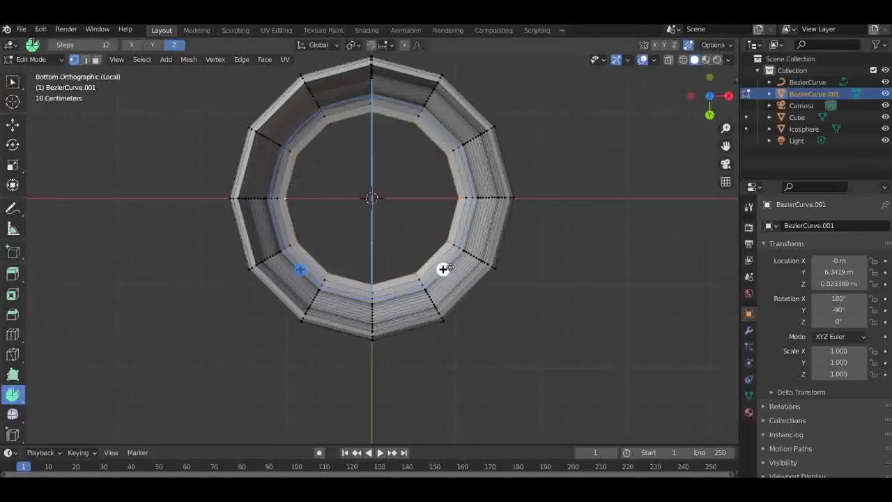
{"action": "left_click_drag", "start_coordinate": [441, 265], "coordinate": [438, 126]}
{"action": "key", "text": "f"}
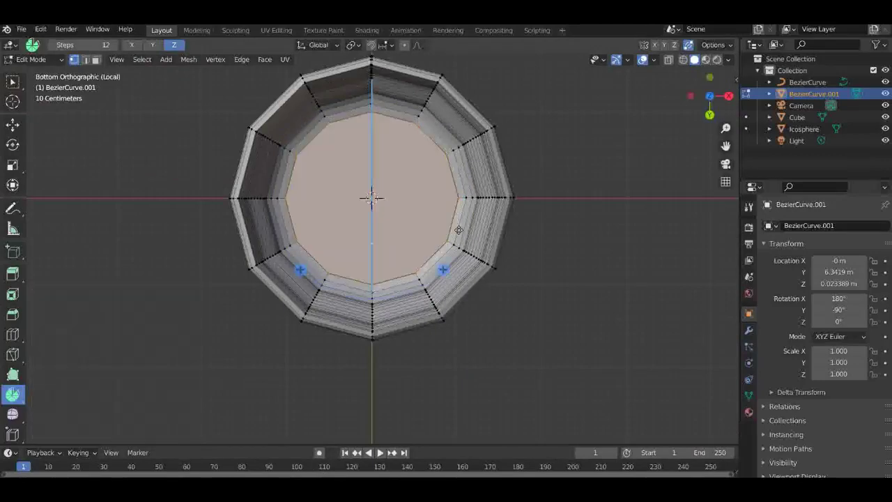
{"action": "left_click", "coordinate": [658, 213]}
Step: Randomize all vertices of the spun cup mesh by about 0.05 m
{"action": "left_click_drag", "start_coordinate": [700, 112], "coordinate": [725, 56]}
{"action": "left_click_drag", "start_coordinate": [709, 96], "coordinate": [511, 412]}
{"action": "scroll", "coordinate": [418, 257], "scroll_direction": "down", "scroll_amount": 5}
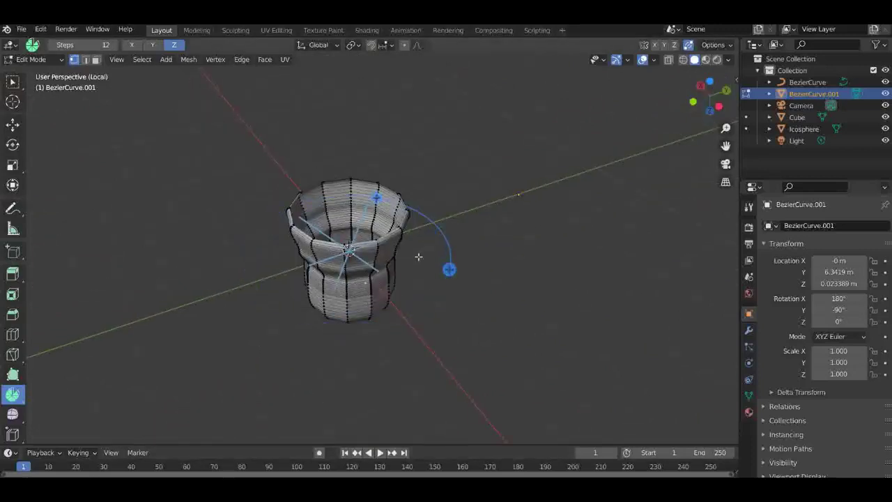
{"action": "left_click", "coordinate": [13, 81]}
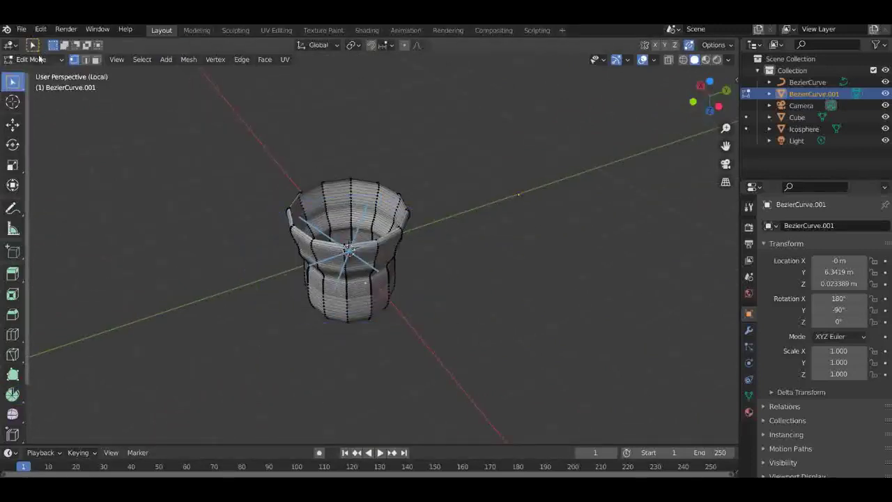
{"action": "scroll", "coordinate": [14, 356], "scroll_direction": "down", "scroll_amount": 3}
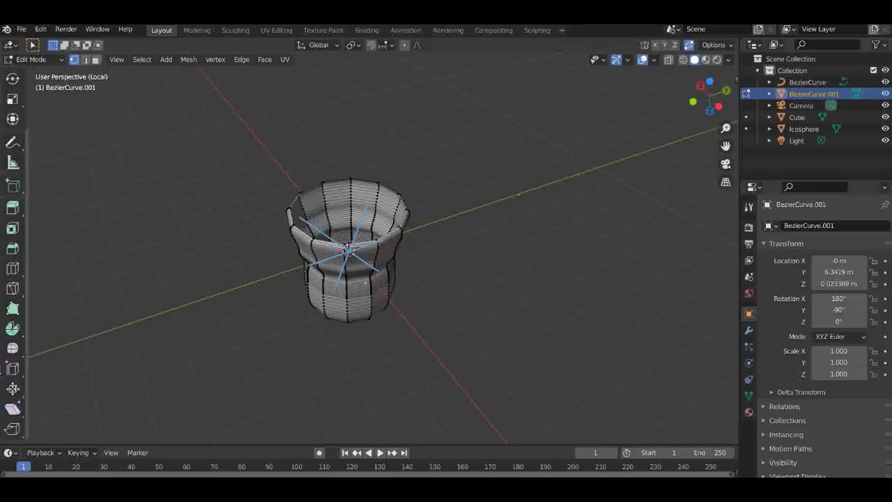
{"action": "left_click", "coordinate": [12, 349]}
{"action": "left_click_drag", "start_coordinate": [13, 349], "coordinate": [43, 377]}
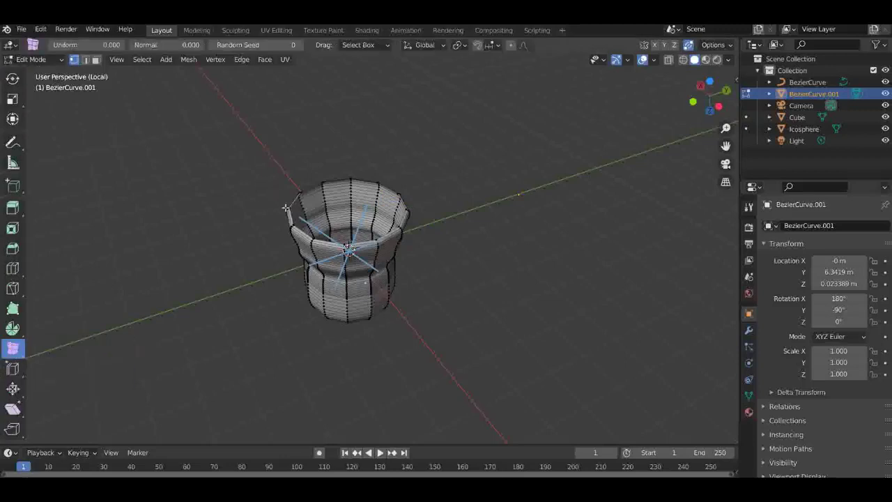
{"action": "key", "text": "a"}
{"action": "mouse_move", "coordinate": [344, 210]}
{"action": "left_mouse_down"}
{"action": "mouse_move", "coordinate": [344, 195]}
{"action": "mouse_move", "coordinate": [343, 207]}
{"action": "left_mouse_up"}
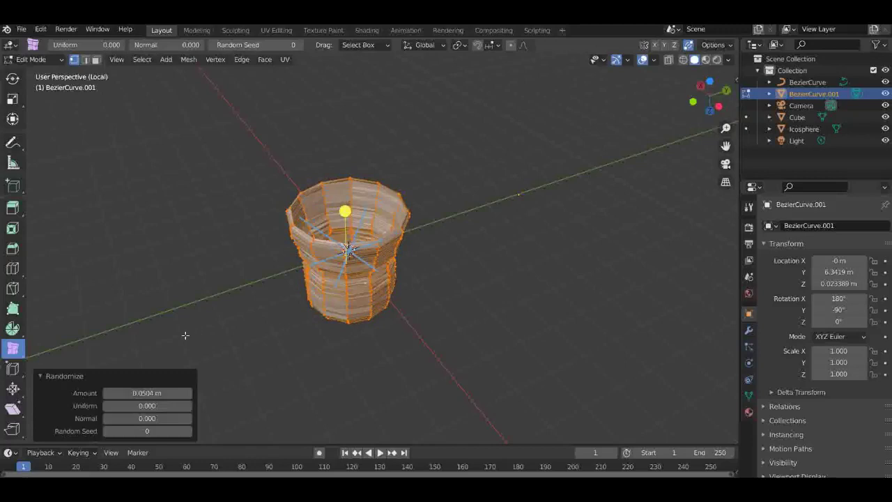
Step: Smooth all vertices of the cup with a smoothing value of about -0.164, and deselect the mesh
{"action": "left_click_drag", "start_coordinate": [15, 350], "coordinate": [35, 351]}
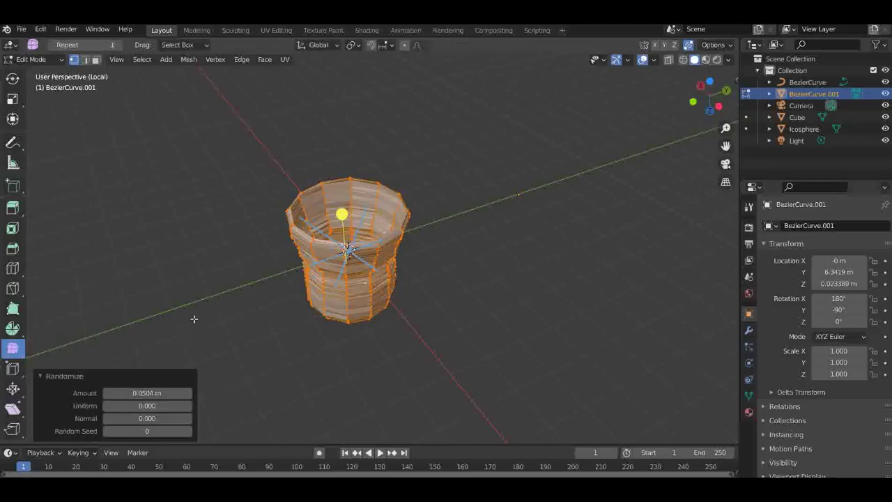
{"action": "left_click_drag", "start_coordinate": [339, 214], "coordinate": [306, 270]}
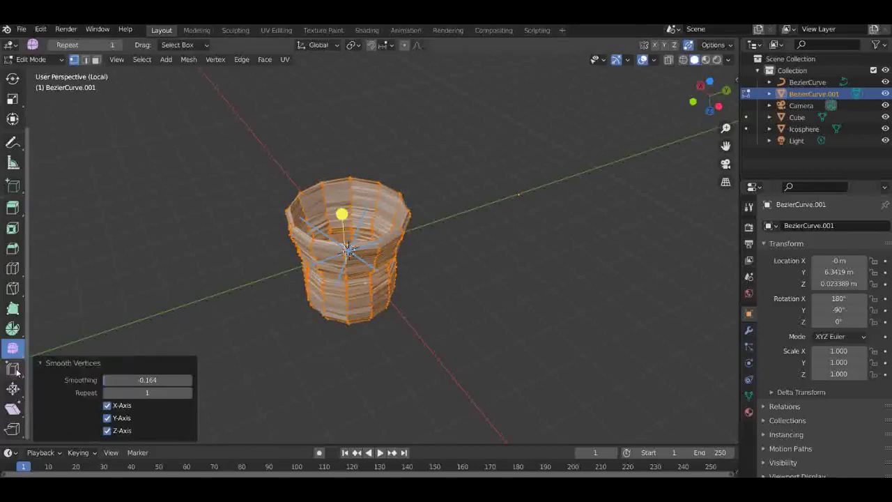
{"action": "left_click", "coordinate": [394, 369]}
Step: Slide a single vertex on the cup's rim along its edge with Vertex Slide, by a factor of about 0.097
{"action": "scroll", "coordinate": [389, 361], "scroll_direction": "up", "scroll_amount": 8}
{"action": "scroll", "coordinate": [374, 298], "scroll_direction": "down", "scroll_amount": 2}
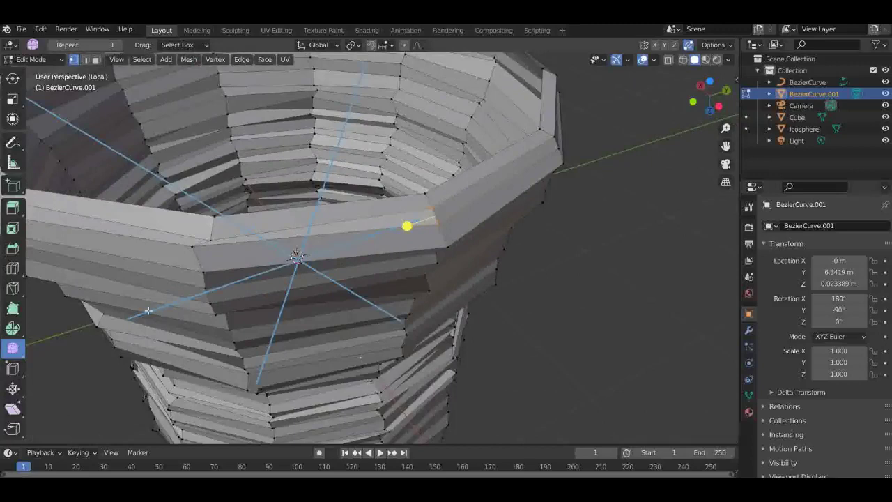
{"action": "left_click", "coordinate": [15, 373]}
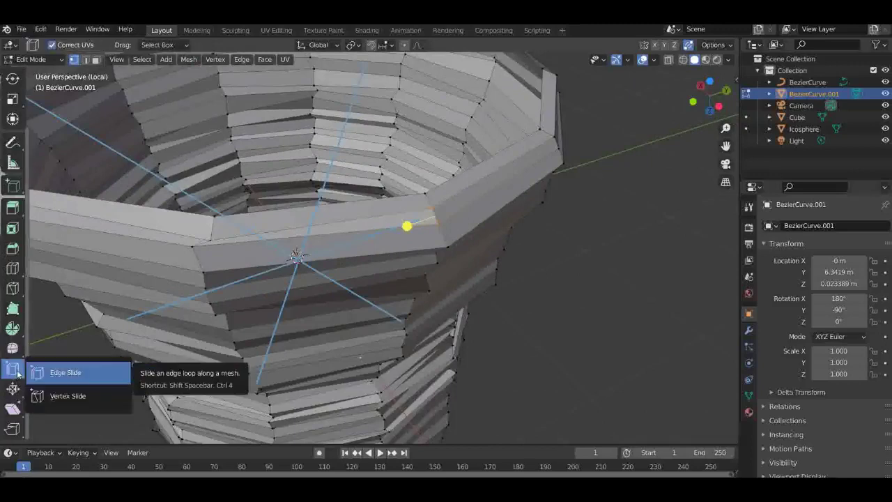
{"action": "left_click", "coordinate": [67, 395]}
{"action": "left_click_drag", "start_coordinate": [433, 211], "coordinate": [418, 230]}
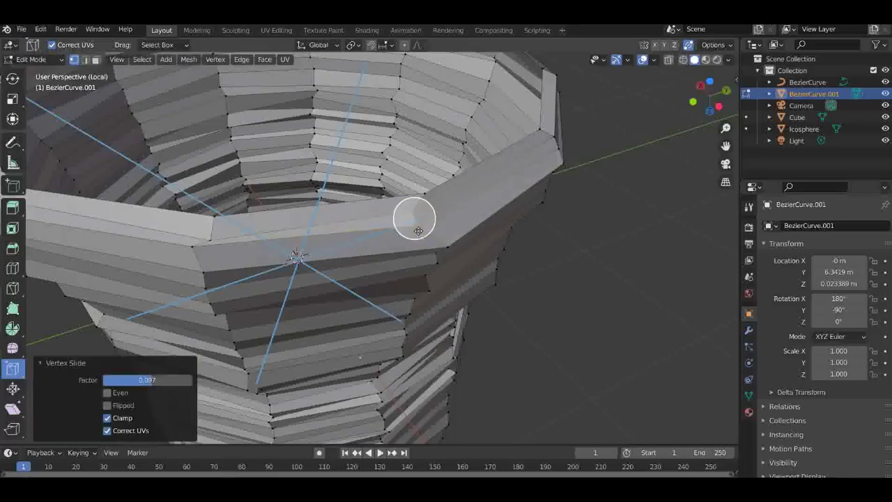
Step: Select two neighbouring vertices on the rim and slide their edge with Edge Slide by a factor of about 0.24
{"action": "left_click", "coordinate": [209, 243]}
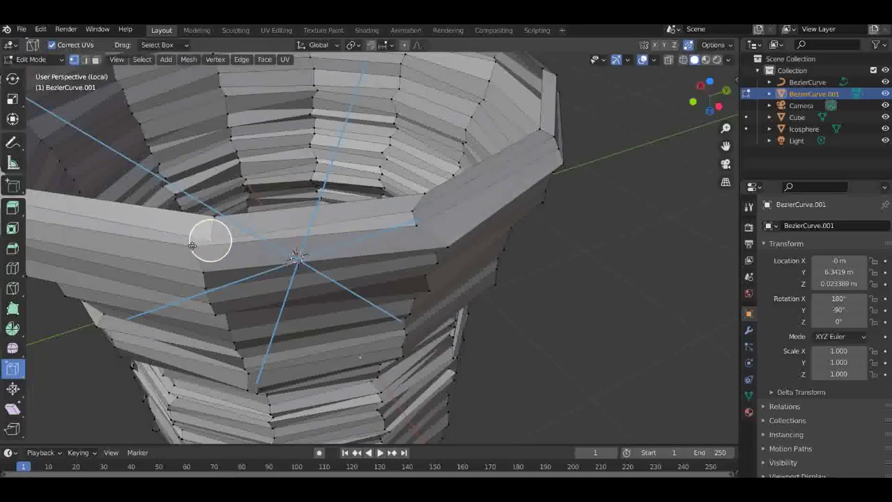
{"action": "left_click", "coordinate": [193, 248], "text": "shift"}
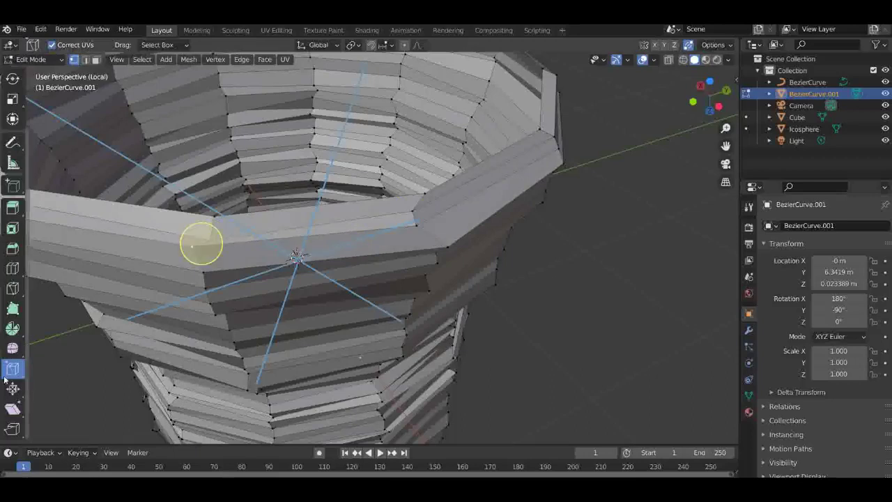
{"action": "left_click_drag", "start_coordinate": [14, 368], "coordinate": [56, 370]}
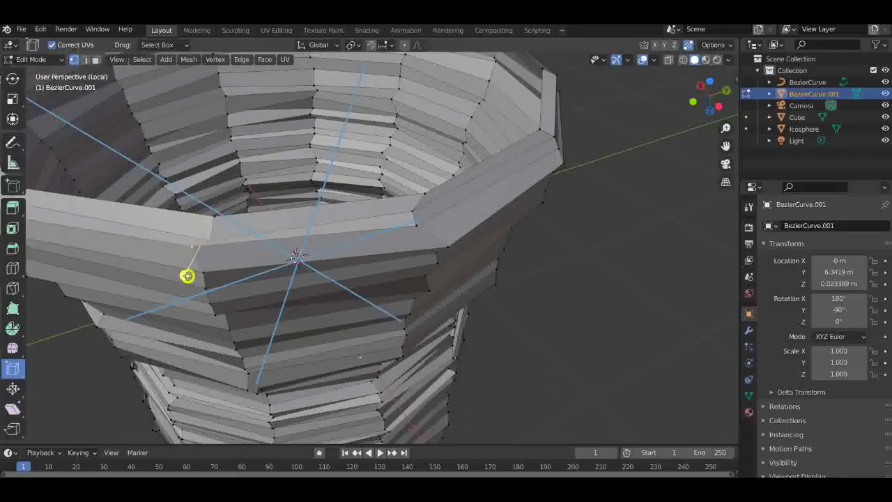
{"action": "left_click_drag", "start_coordinate": [186, 276], "coordinate": [227, 279]}
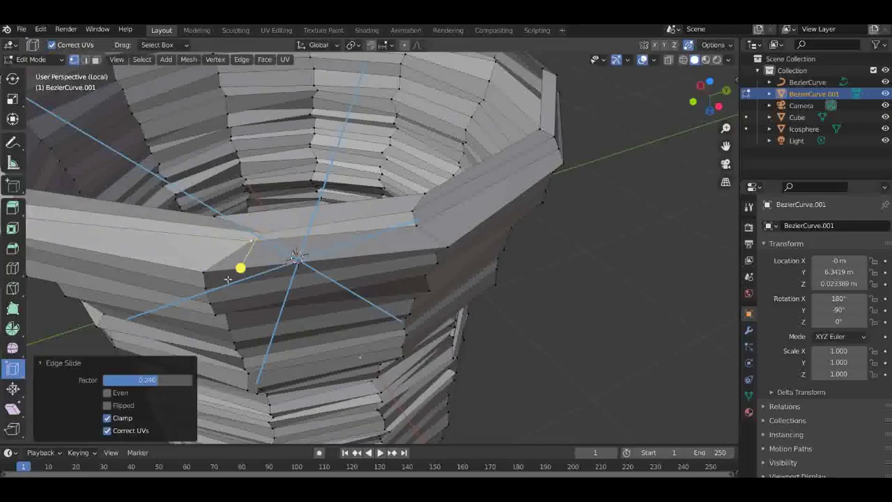
Step: Push/Pull the selected rim vertices by a distance of about -0.023
{"action": "left_click", "coordinate": [16, 390]}
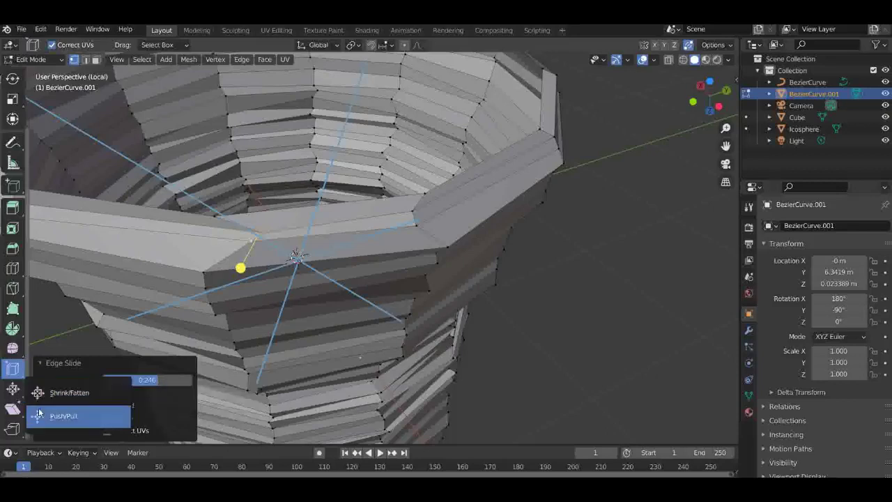
{"action": "left_click", "coordinate": [38, 417]}
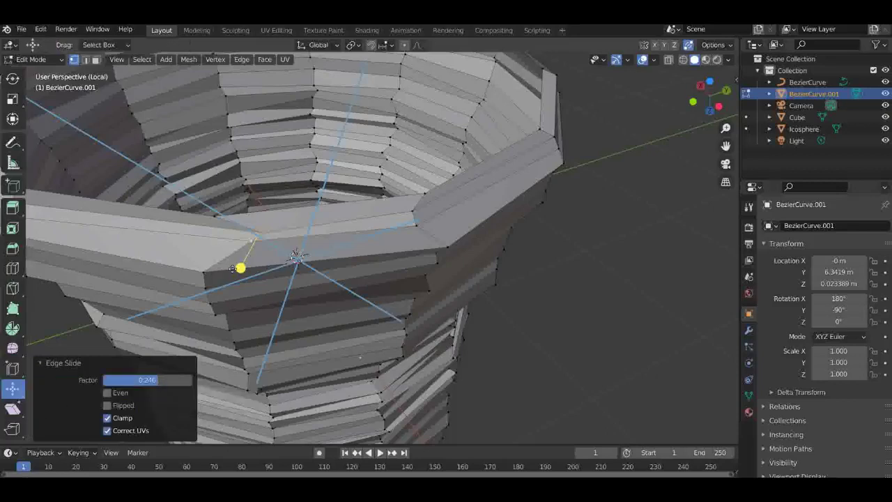
{"action": "mouse_move", "coordinate": [240, 268]}
{"action": "left_mouse_down"}
{"action": "mouse_move", "coordinate": [253, 254]}
{"action": "mouse_move", "coordinate": [249, 268]}
{"action": "left_mouse_up"}
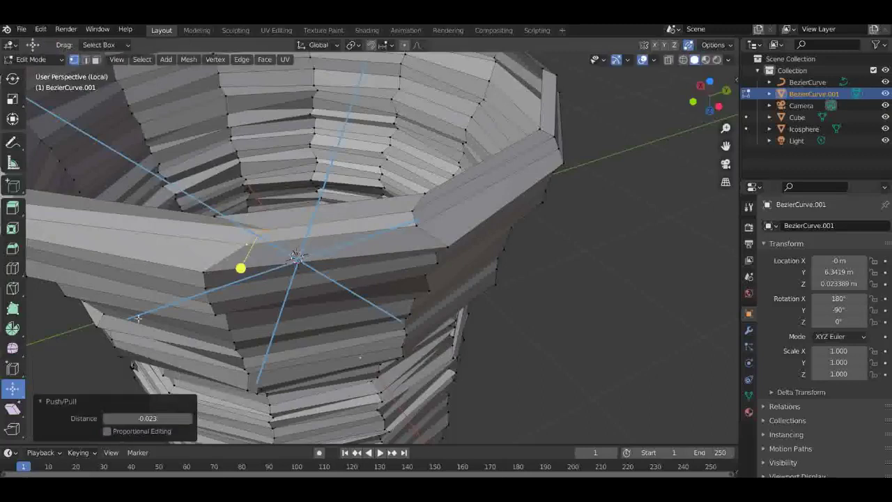
Step: Apply To Sphere to the selected rim vertices of the cup with a factor of about 0.164
{"action": "left_click", "coordinate": [12, 411]}
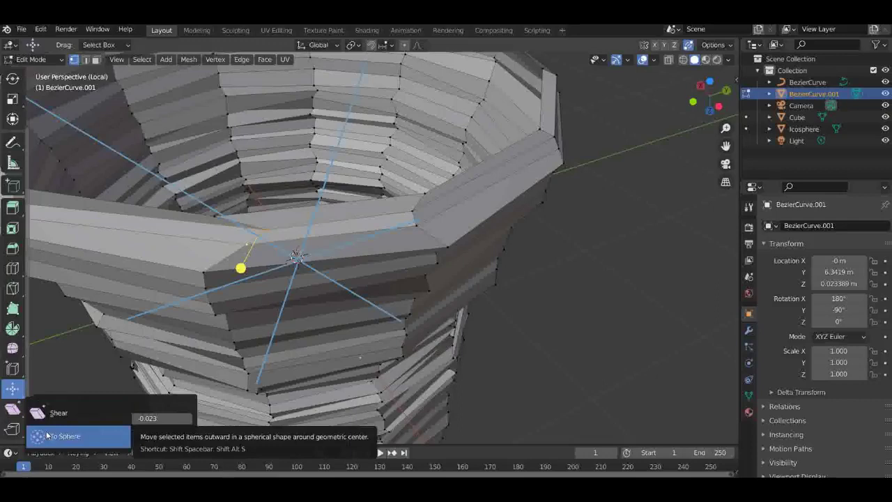
{"action": "left_click", "coordinate": [47, 435]}
{"action": "scroll", "coordinate": [310, 229], "scroll_direction": "down", "scroll_amount": 4}
{"action": "left_click_drag", "start_coordinate": [309, 230], "coordinate": [370, 286]}
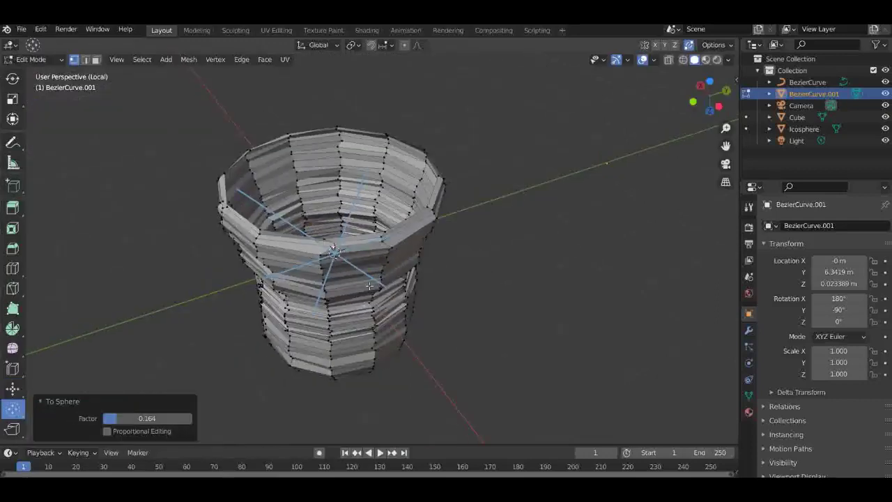
Step: Rip the cup's front rim outward into two spikes, the last moved by about X -2.164 m, Y 4.474 m, Z -0.282 m
{"action": "left_click", "coordinate": [336, 258]}
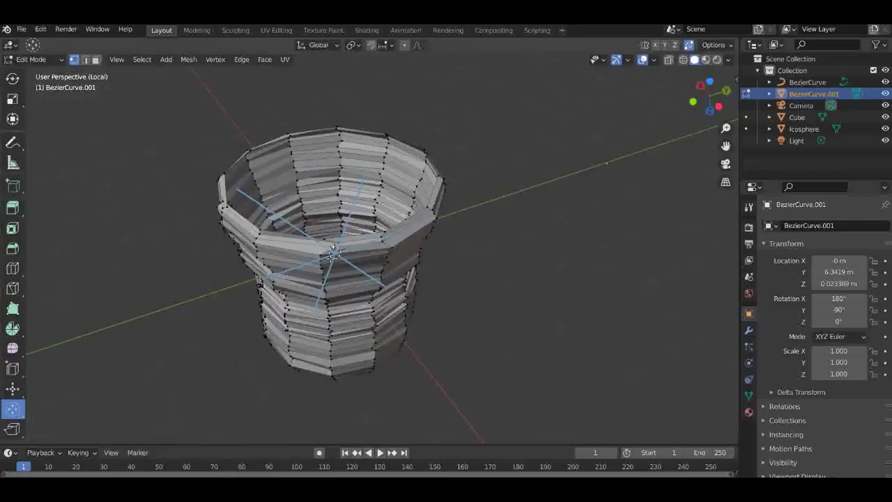
{"action": "left_click", "coordinate": [12, 427]}
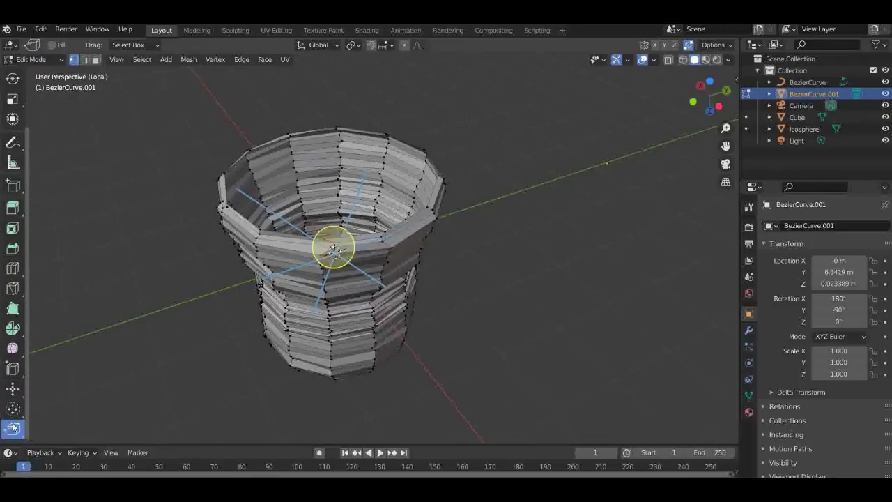
{"action": "left_click_drag", "start_coordinate": [332, 247], "coordinate": [605, 303]}
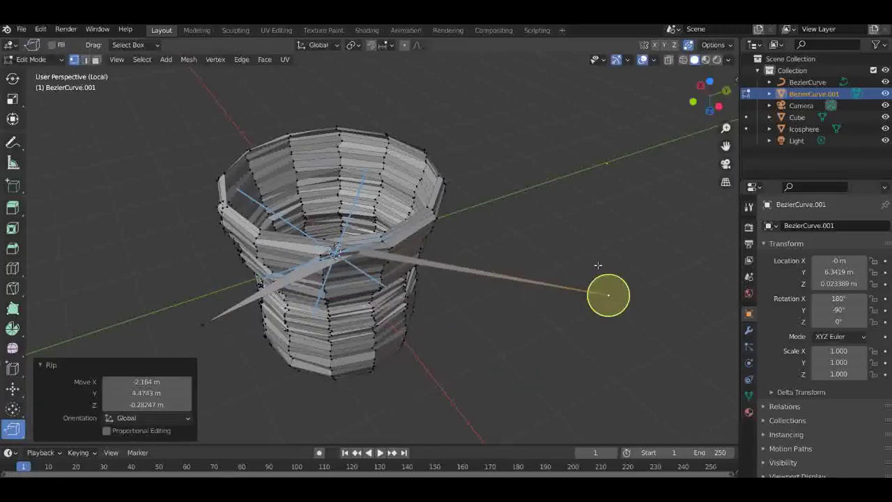
Step: Try to rip the tip vertices of the two spikes pulled out from the rim
{"action": "left_click", "coordinate": [599, 296]}
{"action": "left_click", "coordinate": [603, 298]}
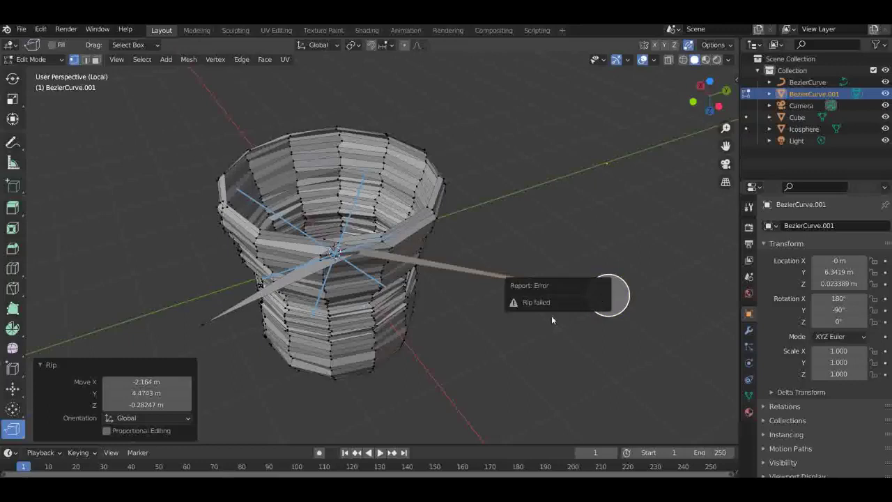
{"action": "left_click_drag", "start_coordinate": [194, 317], "coordinate": [224, 349]}
{"action": "left_click", "coordinate": [197, 325]}
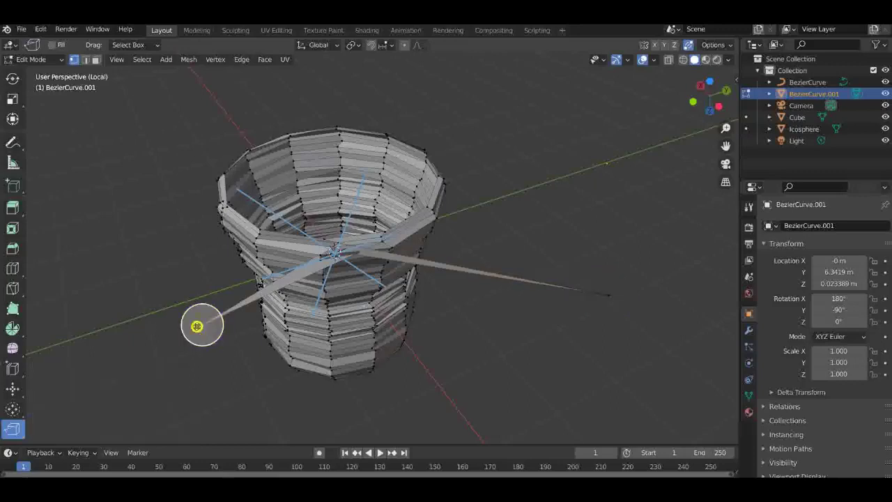
Step: Rip another front rim vertex outward and move it down in front of the cup by about X -2.842 m, Y 2.259 m, Z 1.793 m
{"action": "left_click", "coordinate": [329, 249]}
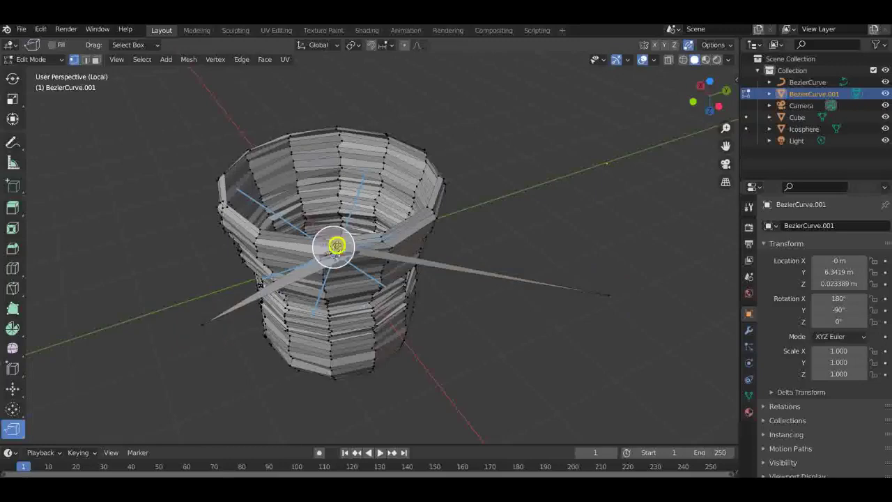
{"action": "left_click_drag", "start_coordinate": [334, 249], "coordinate": [117, 194]}
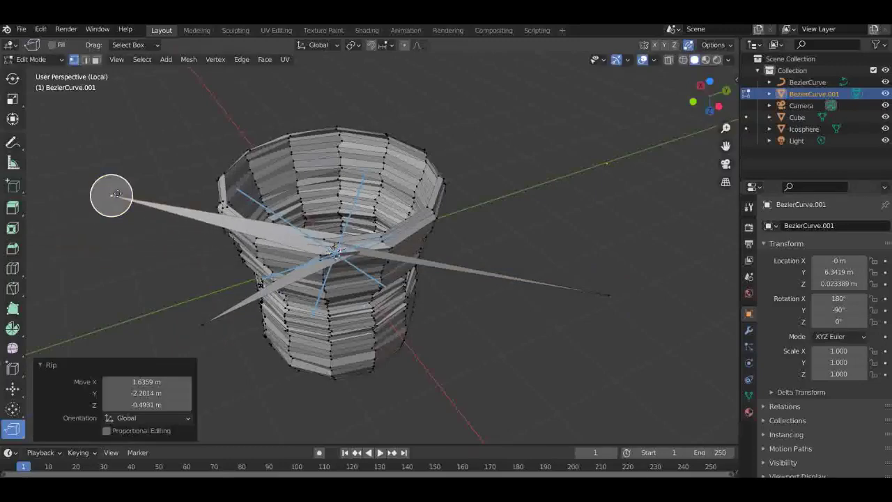
{"action": "key", "text": "g"}
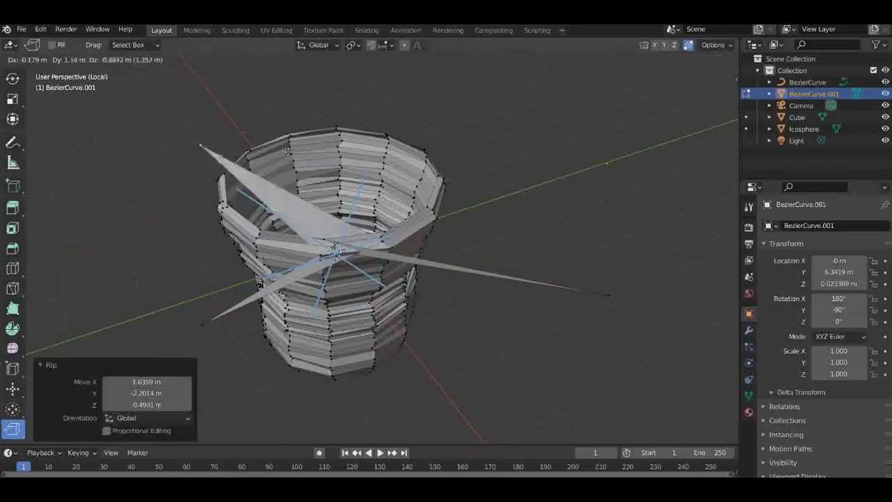
{"action": "left_click", "coordinate": [425, 382]}
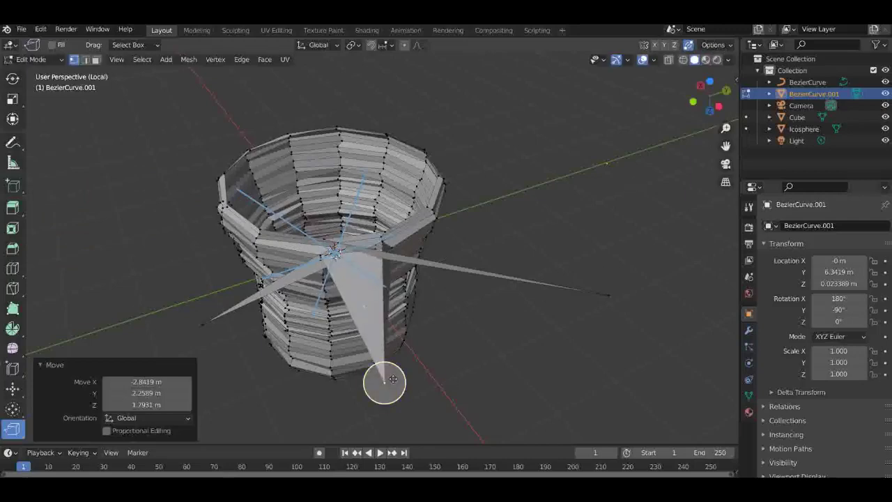
Step: Switch from Edit Mode to Object Mode and deselect the cup
{"action": "scroll", "coordinate": [12, 415], "scroll_direction": "up", "scroll_amount": 3}
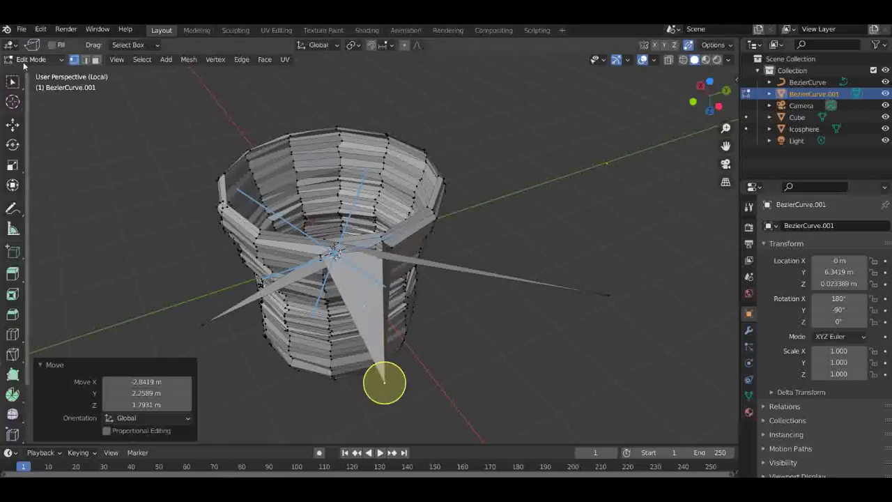
{"action": "left_click", "coordinate": [24, 61]}
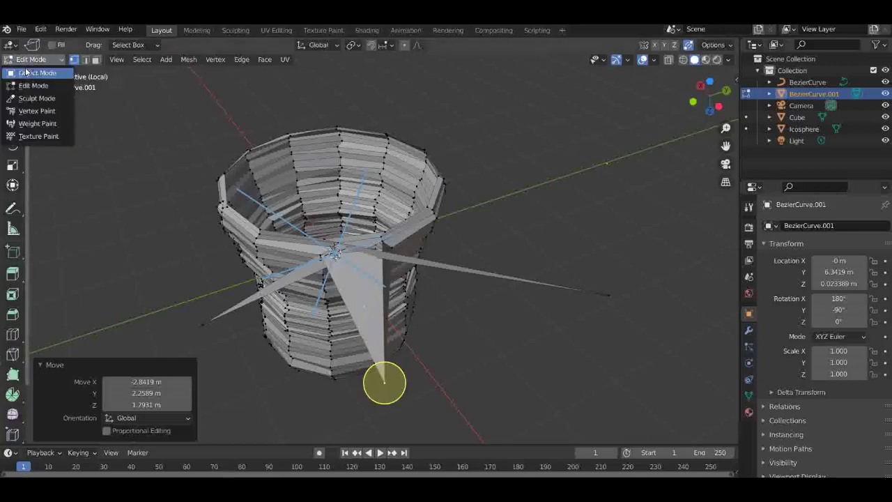
{"action": "left_click", "coordinate": [36, 73]}
{"action": "left_click", "coordinate": [560, 243]}
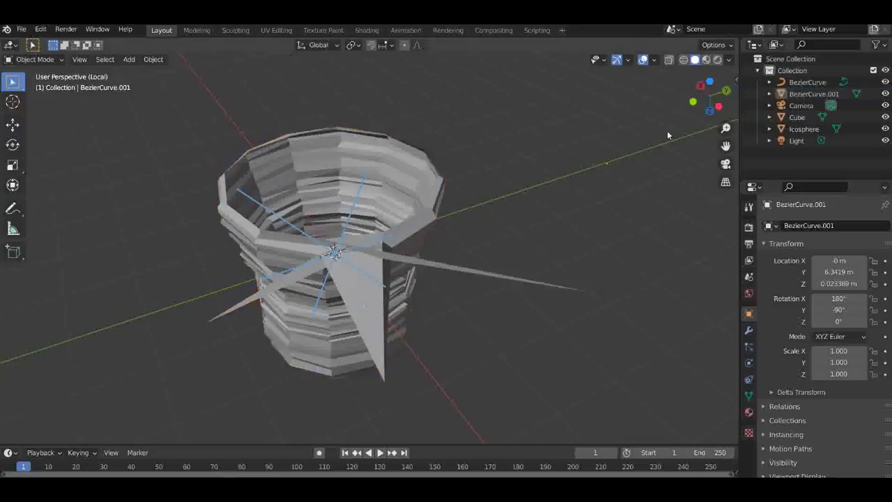
Step: Exit local view to bring back the other objects in the scene
{"action": "scroll", "coordinate": [667, 129], "scroll_direction": "down", "scroll_amount": 4}
{"action": "scroll", "coordinate": [545, 203], "scroll_direction": "up", "scroll_amount": 1}
{"action": "key", "text": "slash"}
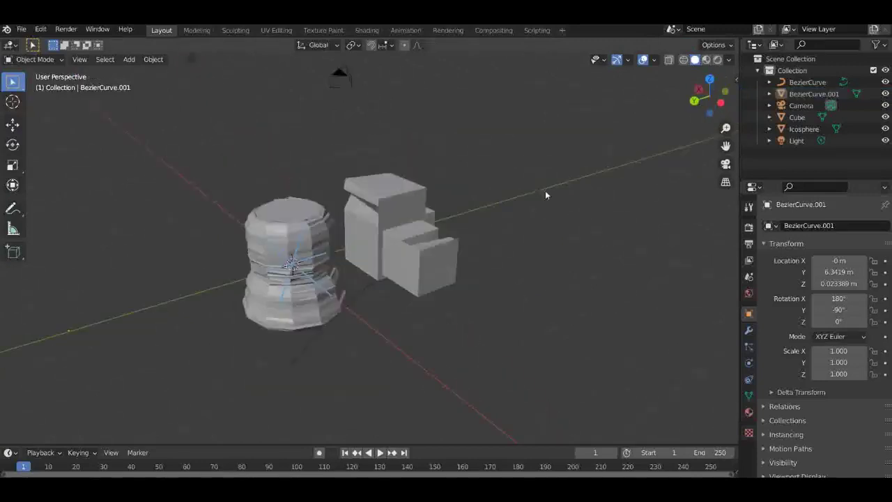
Step: Examine the ripped cup, the sphere inside it and the neighbouring cube model from several angles
{"action": "scroll", "coordinate": [657, 151], "scroll_direction": "down", "scroll_amount": 3}
{"action": "left_click_drag", "start_coordinate": [697, 104], "coordinate": [140, 286]}
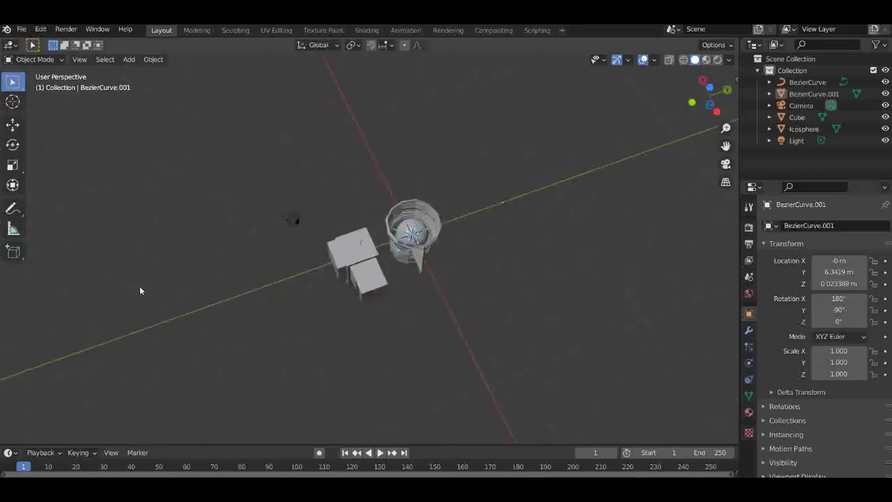
{"action": "scroll", "coordinate": [137, 334], "scroll_direction": "up", "scroll_amount": 8}
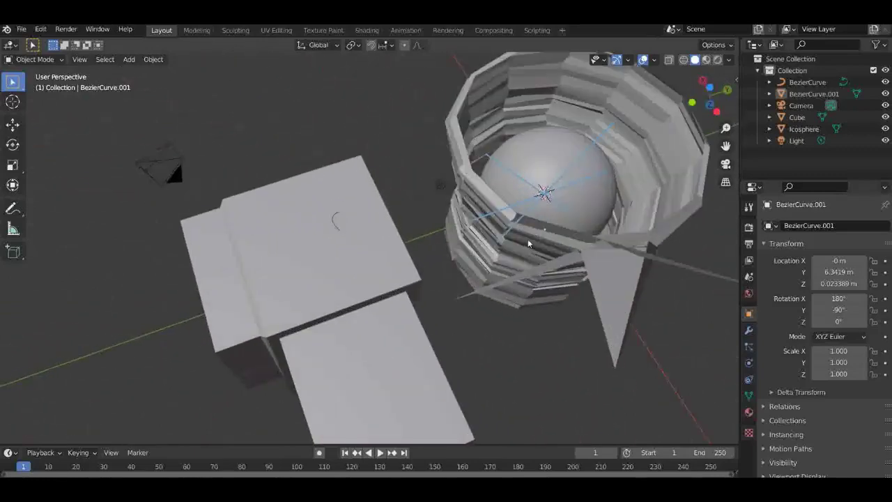
{"action": "middle_click_drag", "start_coordinate": [527, 243], "coordinate": [324, 271], "text": "shift"}
{"action": "scroll", "coordinate": [351, 260], "scroll_direction": "up", "scroll_amount": 6}
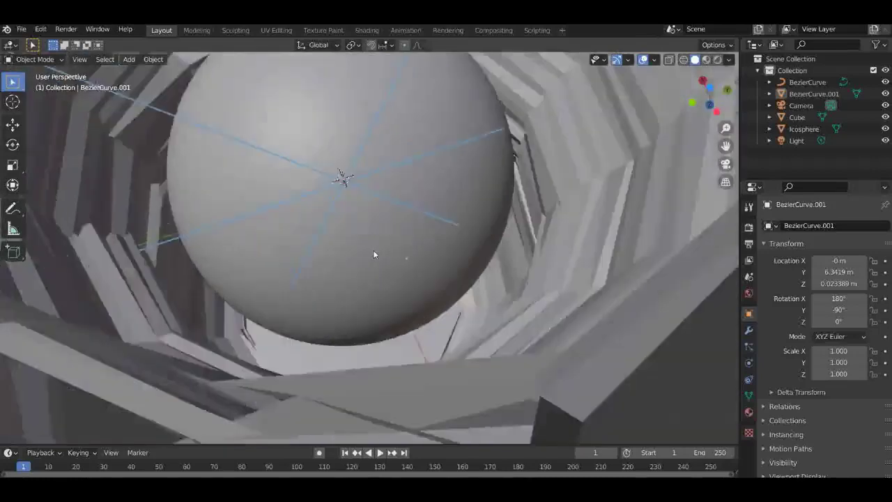
{"action": "scroll", "coordinate": [373, 253], "scroll_direction": "down", "scroll_amount": 9}
{"action": "mouse_move", "coordinate": [711, 96]}
{"action": "left_mouse_down"}
{"action": "mouse_move", "coordinate": [801, 42]}
{"action": "mouse_move", "coordinate": [864, 38]}
{"action": "mouse_move", "coordinate": [725, 105]}
{"action": "left_mouse_up"}
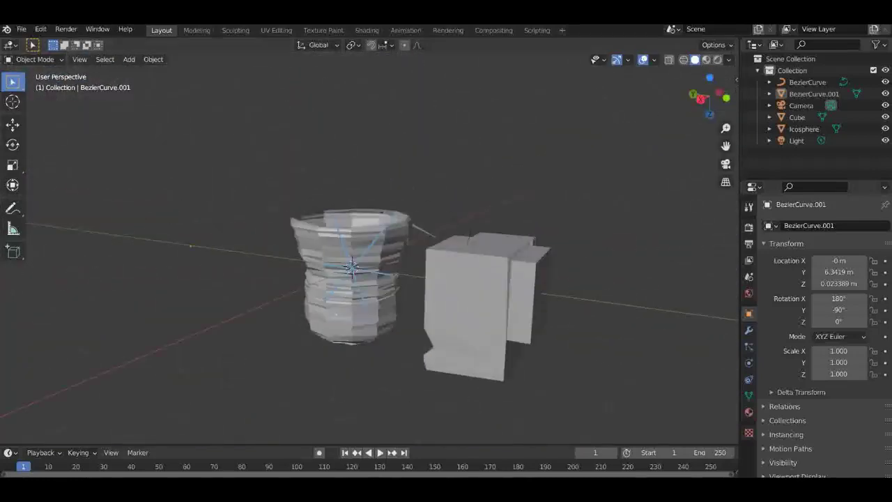